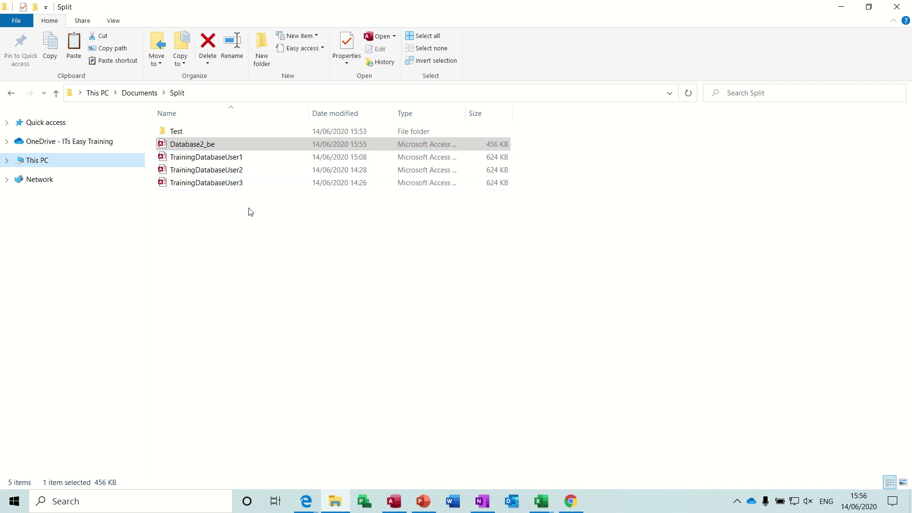
- Select the Database2_be back-end file in the Split folder
{"action": "left_click", "coordinate": [190, 144]}
- Open Database2_be, then open TrainingDatabaseUser1 and its blue FRMTblCustomers form
{"action": "double_click", "coordinate": [190, 144]}
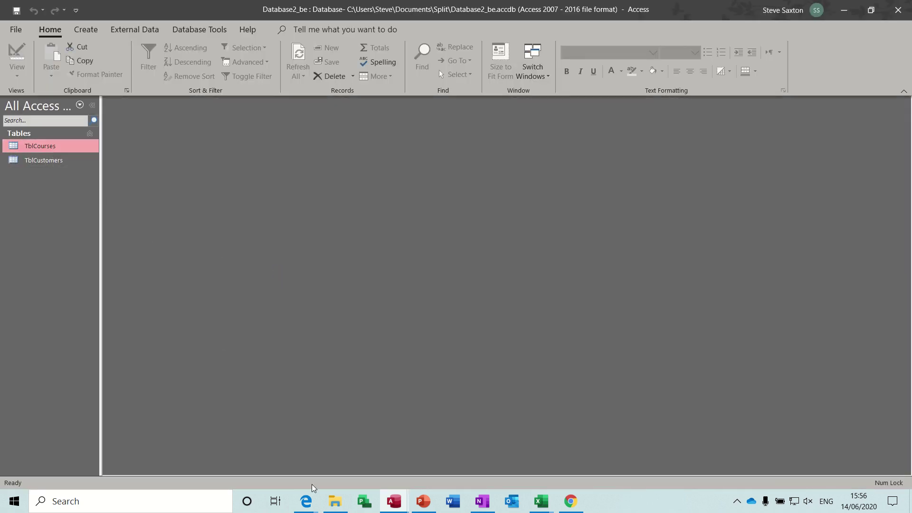
{"action": "left_click", "coordinate": [335, 502]}
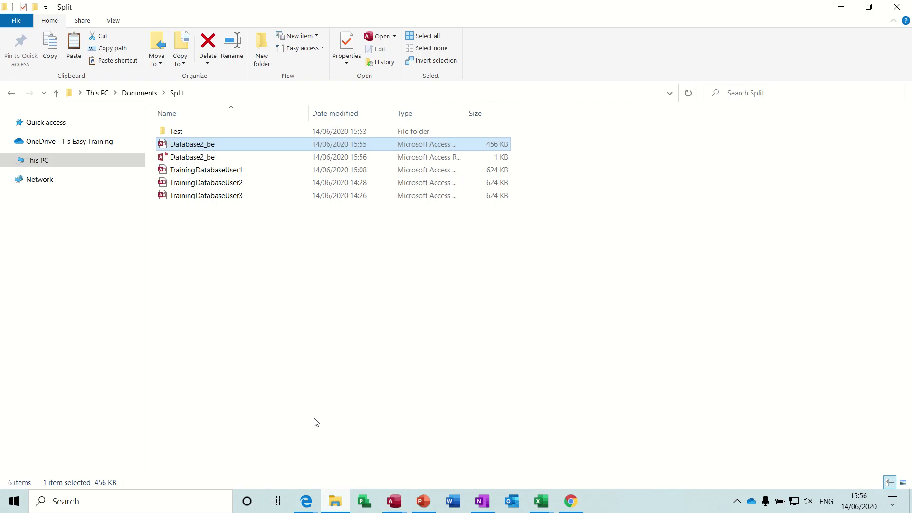
{"action": "double_click", "coordinate": [209, 170]}
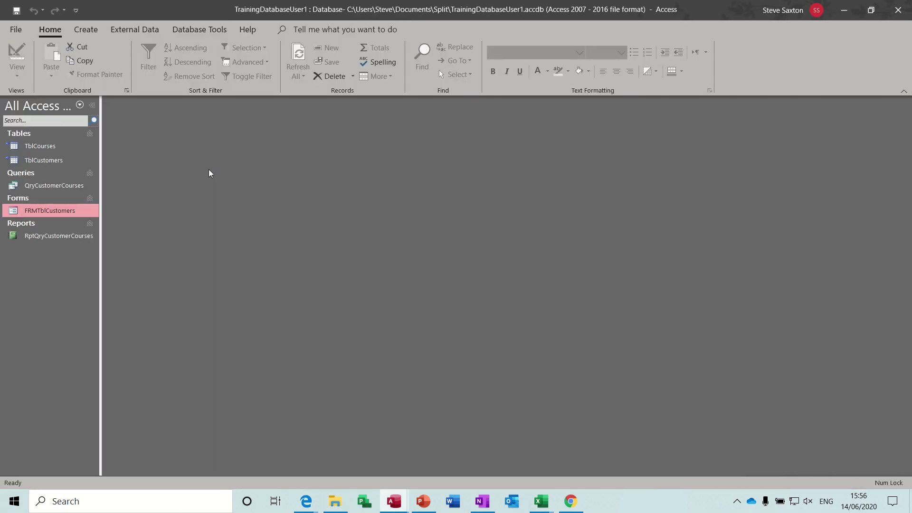
{"action": "mouse_move", "coordinate": [21, 152]}
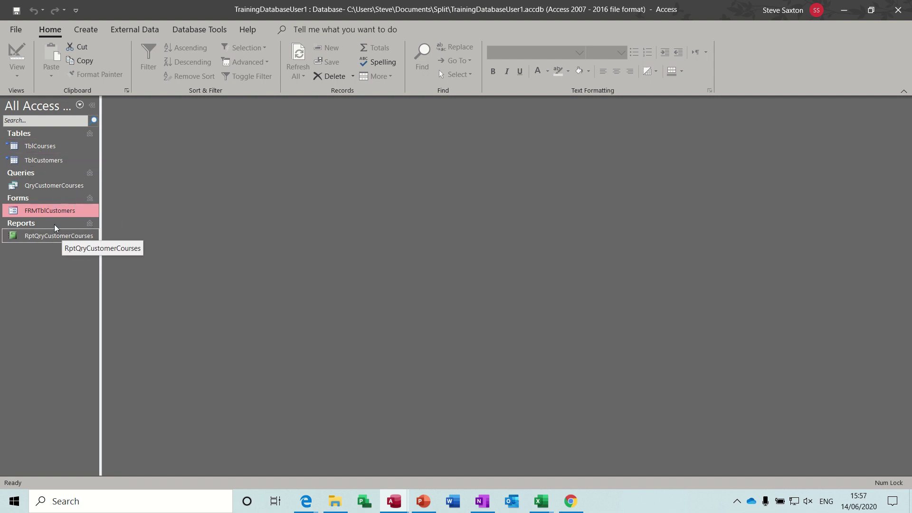
{"action": "double_click", "coordinate": [54, 211]}
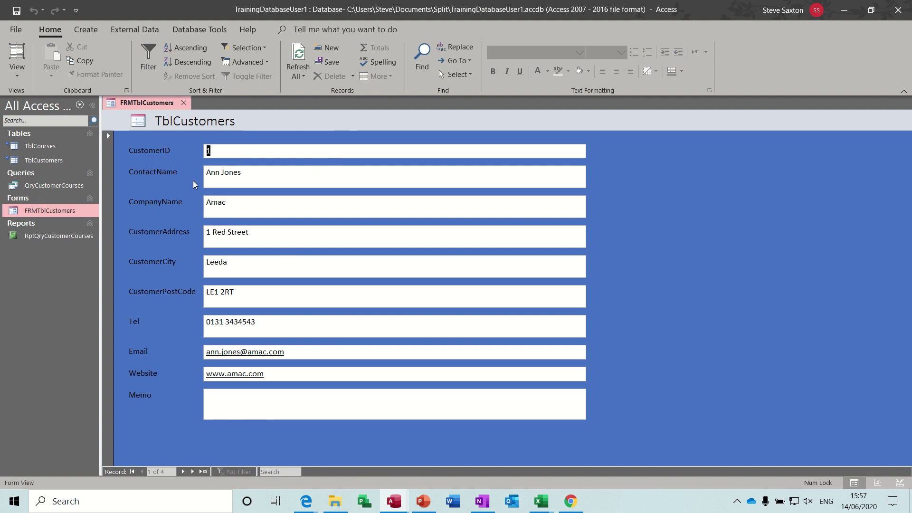
- Open TrainingDatabaseUser2, view its white FRMTblCustomers form, then close it
{"action": "left_click", "coordinate": [335, 501]}
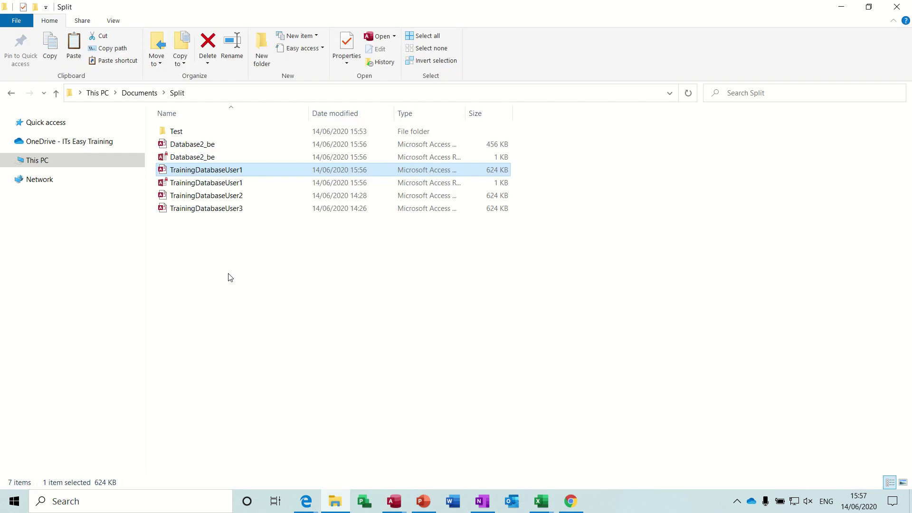
{"action": "double_click", "coordinate": [210, 195]}
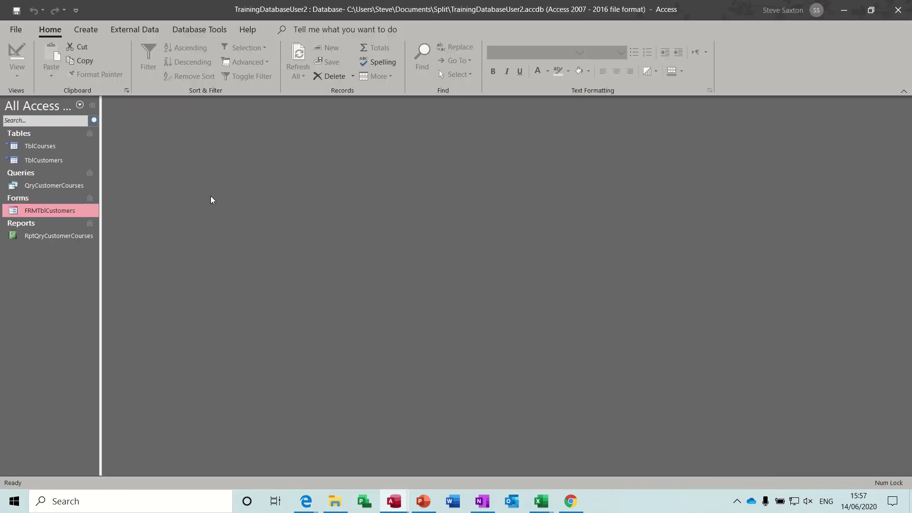
{"action": "double_click", "coordinate": [68, 212]}
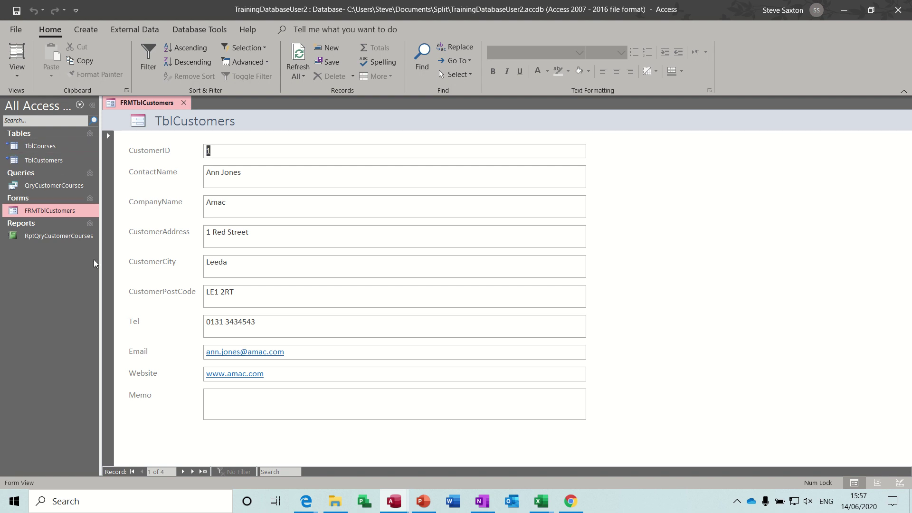
{"action": "left_click", "coordinate": [184, 103]}
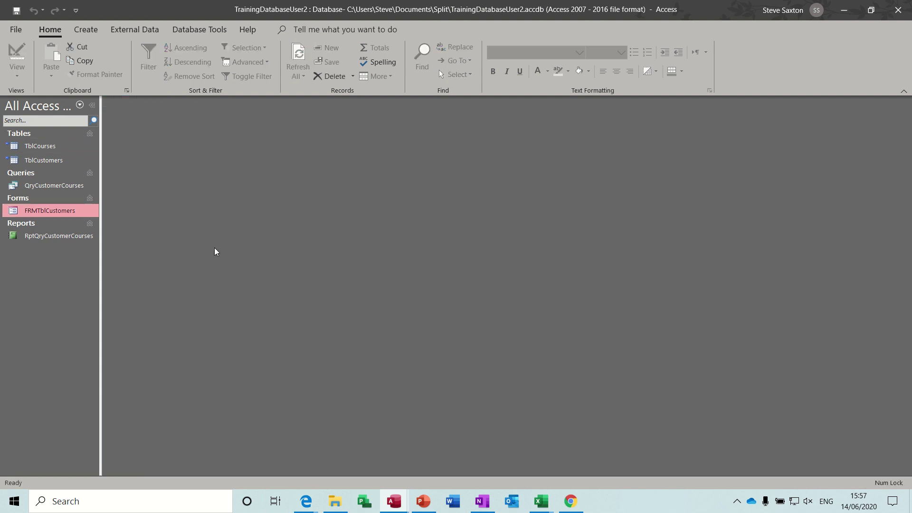
- Open FRMTblCustomers in Design View
{"action": "right_click", "coordinate": [62, 214]}
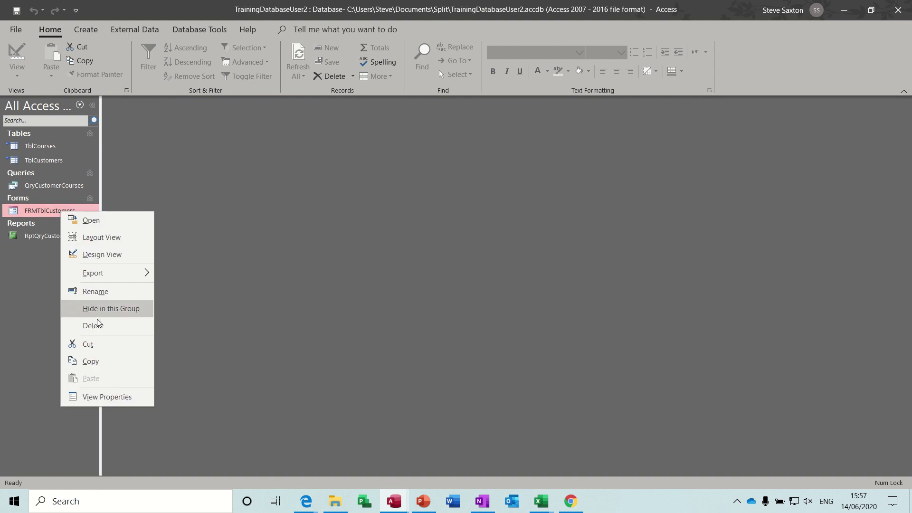
{"action": "left_click", "coordinate": [99, 398]}
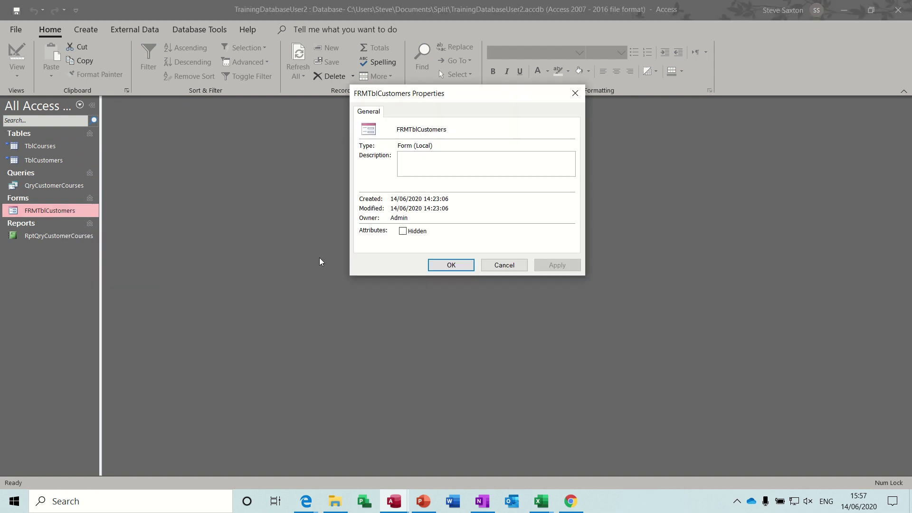
{"action": "left_click", "coordinate": [516, 266]}
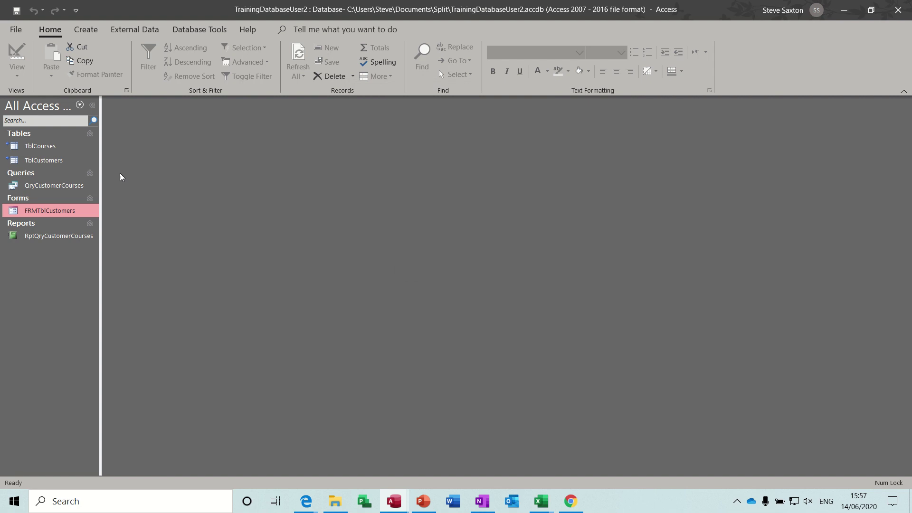
{"action": "right_click", "coordinate": [60, 213]}
{"action": "left_click", "coordinate": [78, 254]}
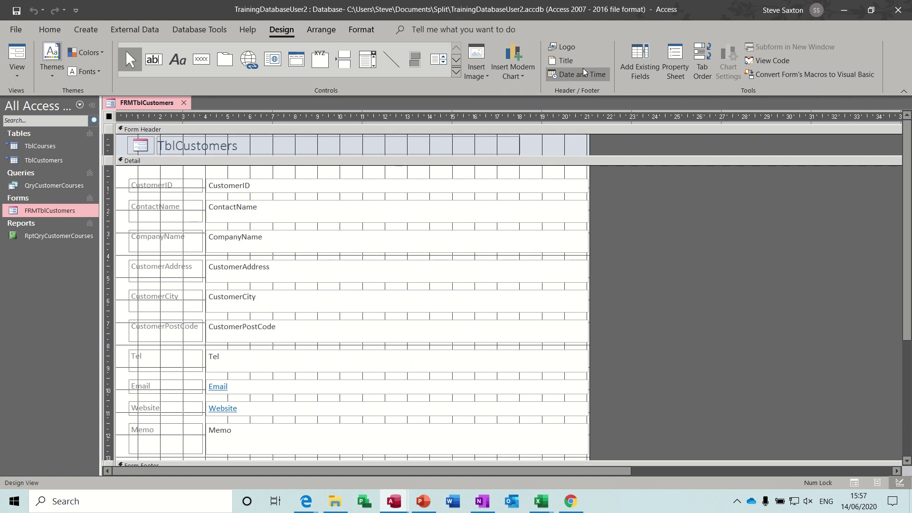
- Review the form's Allow Additions and Allow Edits settings on the Property Sheet's Data tab
{"action": "left_click", "coordinate": [675, 61]}
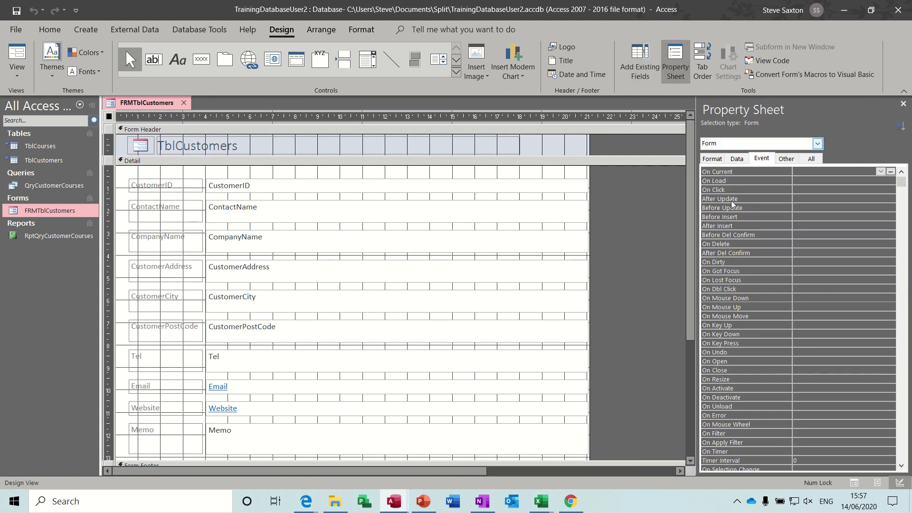
{"action": "left_click", "coordinate": [737, 160]}
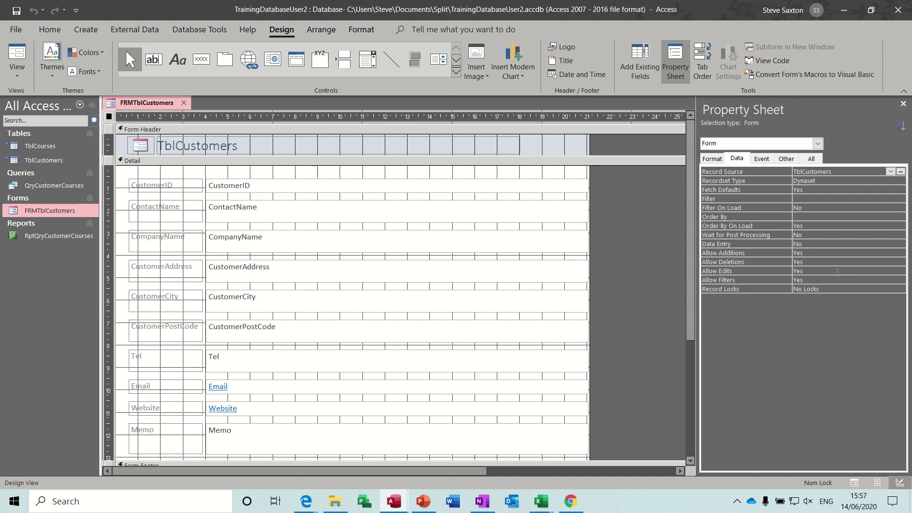
{"action": "left_click", "coordinate": [841, 253]}
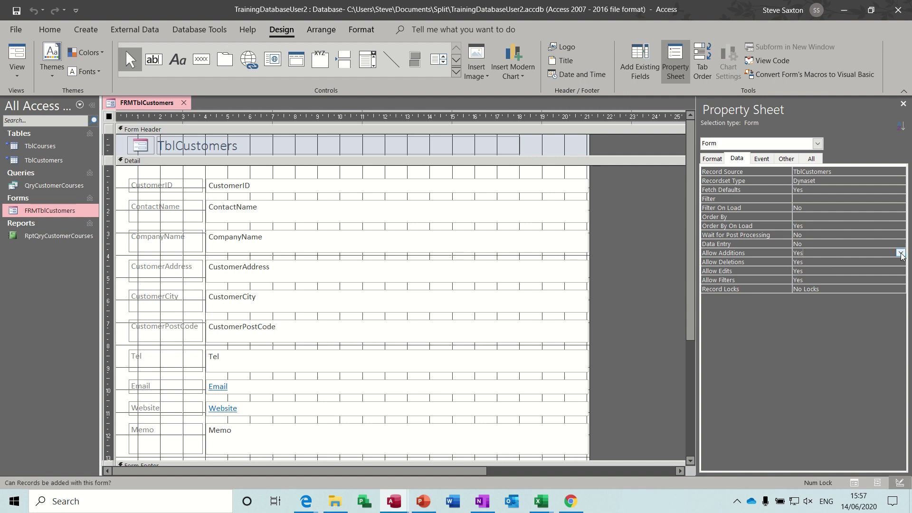
{"action": "left_click", "coordinate": [879, 263]}
{"action": "left_click", "coordinate": [874, 271]}
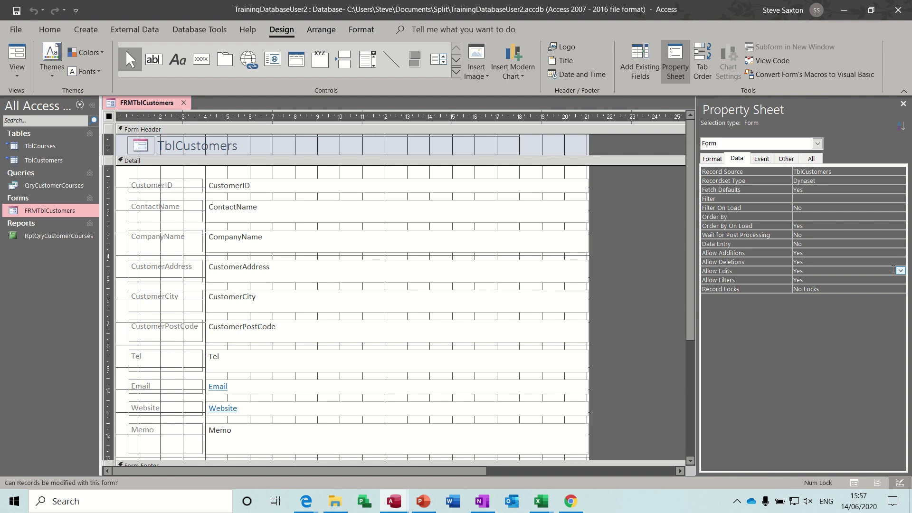
{"action": "left_click", "coordinate": [900, 271]}
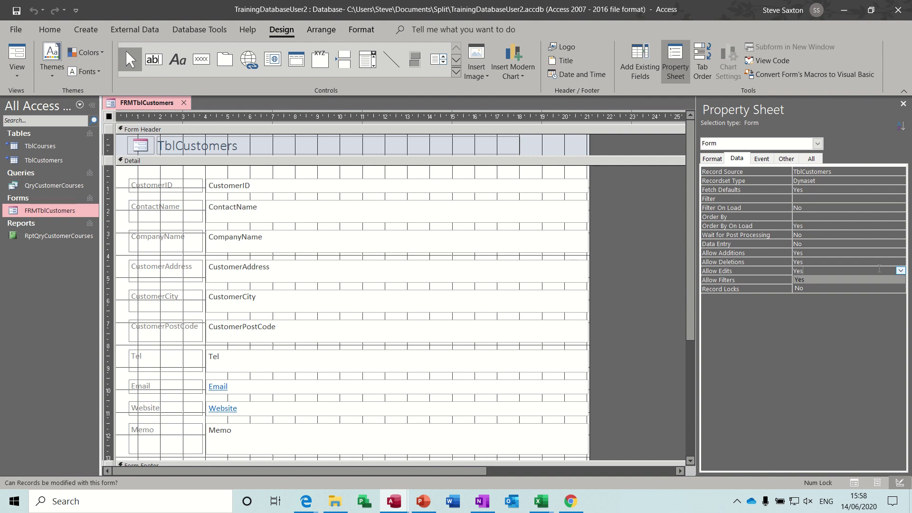
{"action": "left_click", "coordinate": [903, 104]}
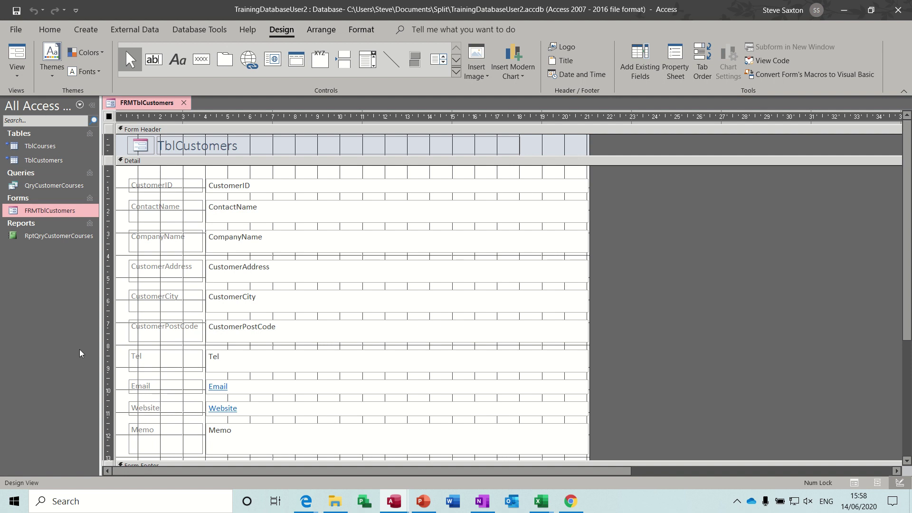
- Open linked TblCourses, attempt its Design view, decline the warning, and close the table
{"action": "double_click", "coordinate": [39, 147]}
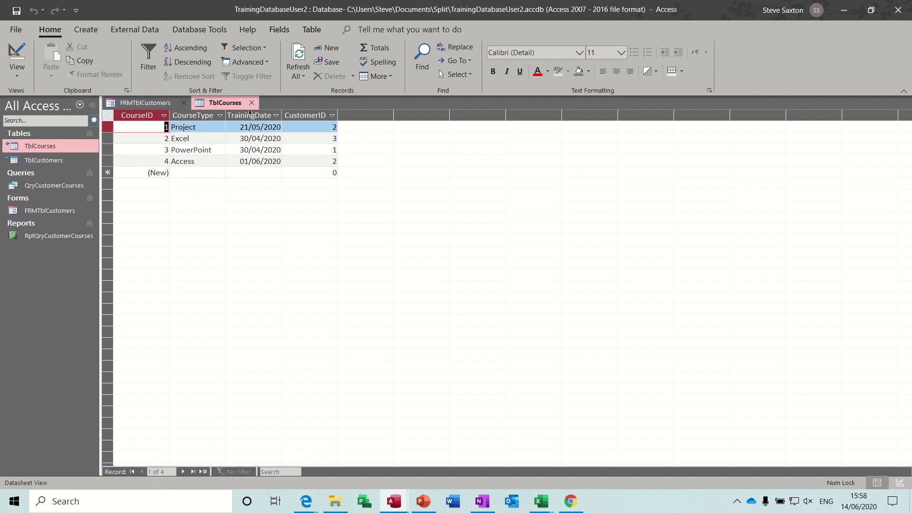
{"action": "left_click", "coordinate": [17, 54]}
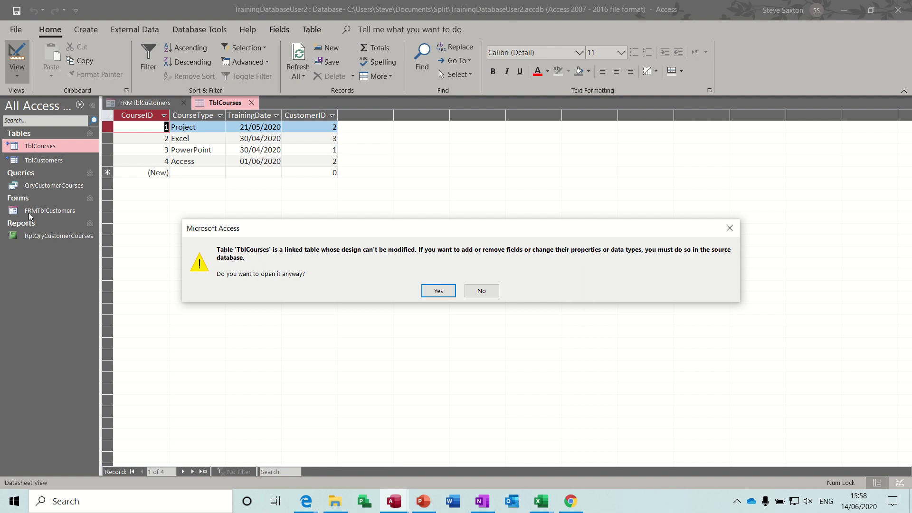
{"action": "left_click", "coordinate": [480, 291]}
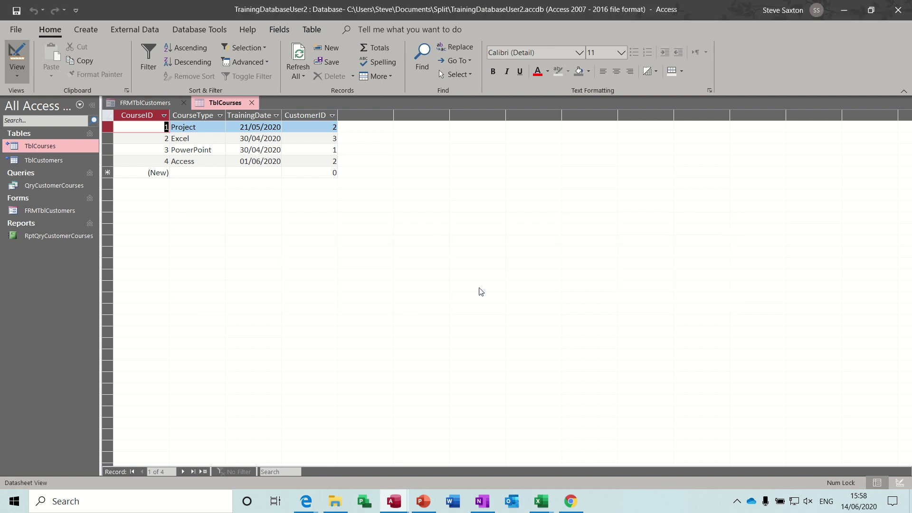
{"action": "left_click", "coordinate": [252, 103]}
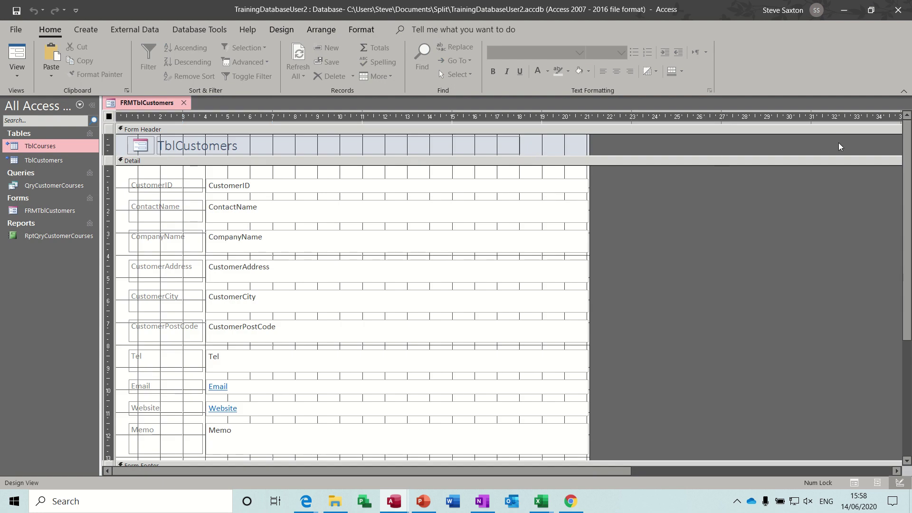
- Close the form design and open the Training database from the Split\Test folder
{"action": "left_click", "coordinate": [184, 102]}
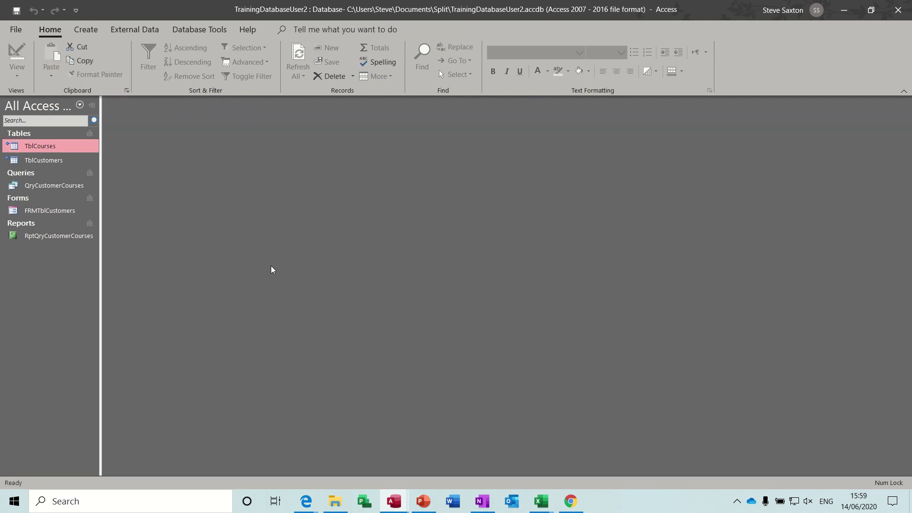
{"action": "left_click", "coordinate": [335, 501]}
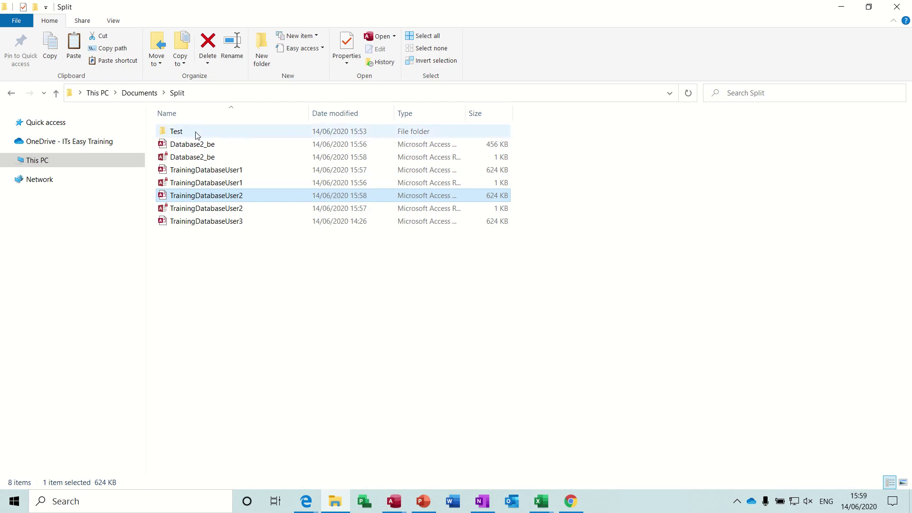
{"action": "double_click", "coordinate": [185, 131]}
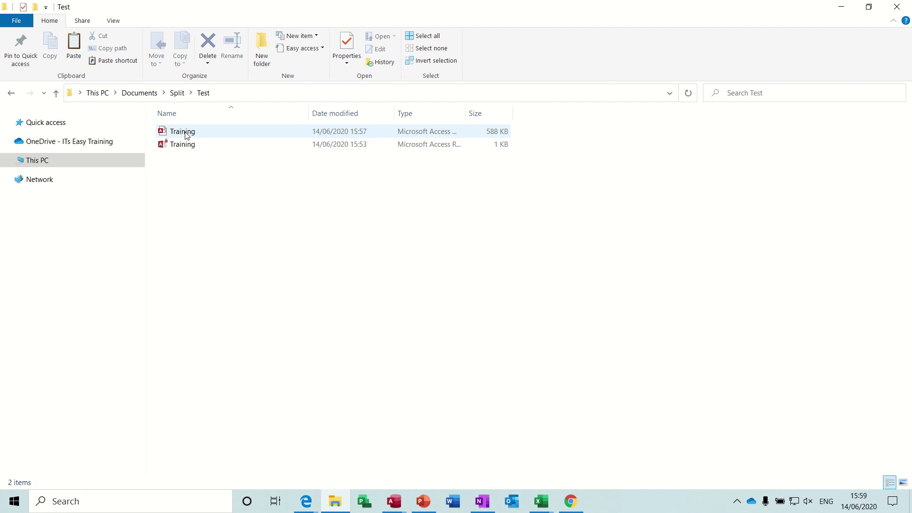
{"action": "double_click", "coordinate": [185, 133]}
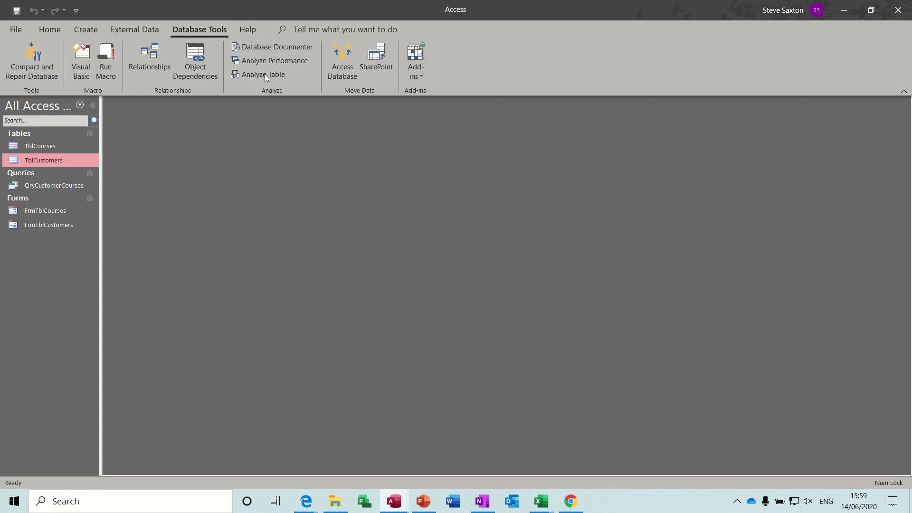
- Split the Training database, saving the Training_be back end in Split\Test
{"action": "left_click", "coordinate": [343, 54]}
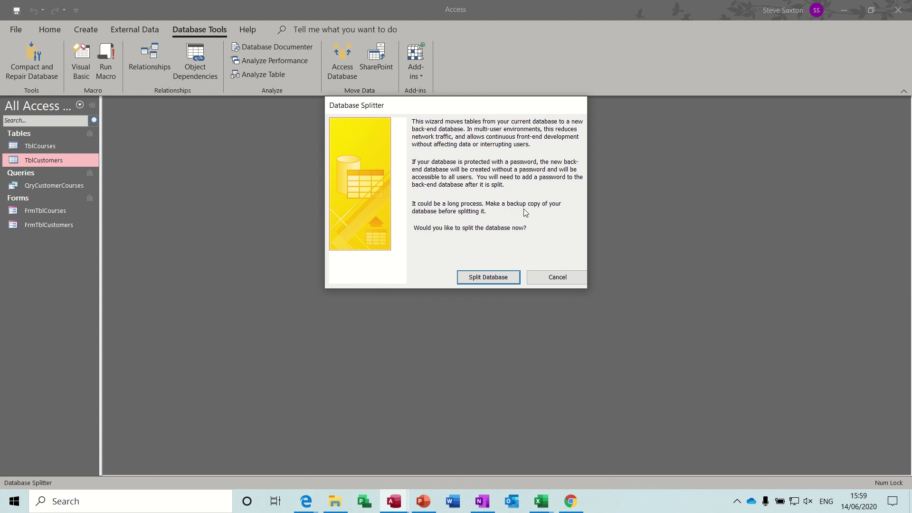
{"action": "left_click", "coordinate": [488, 279]}
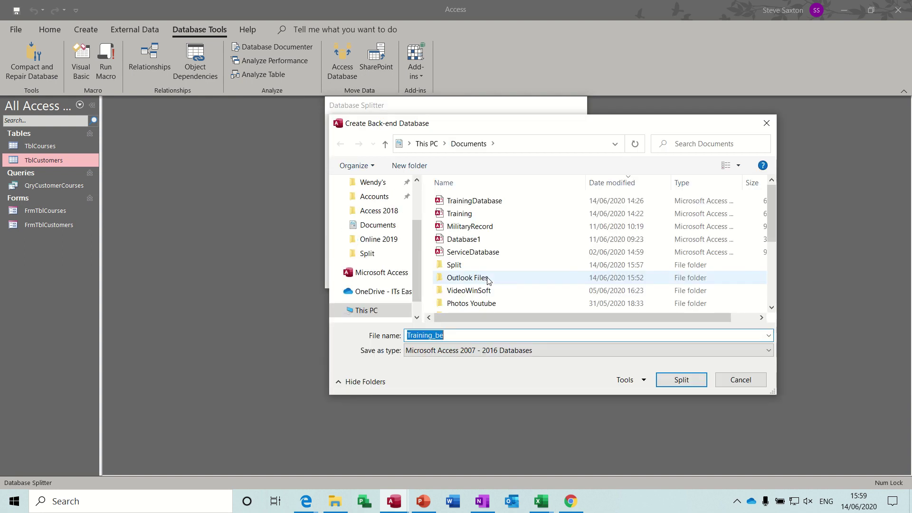
{"action": "double_click", "coordinate": [454, 265]}
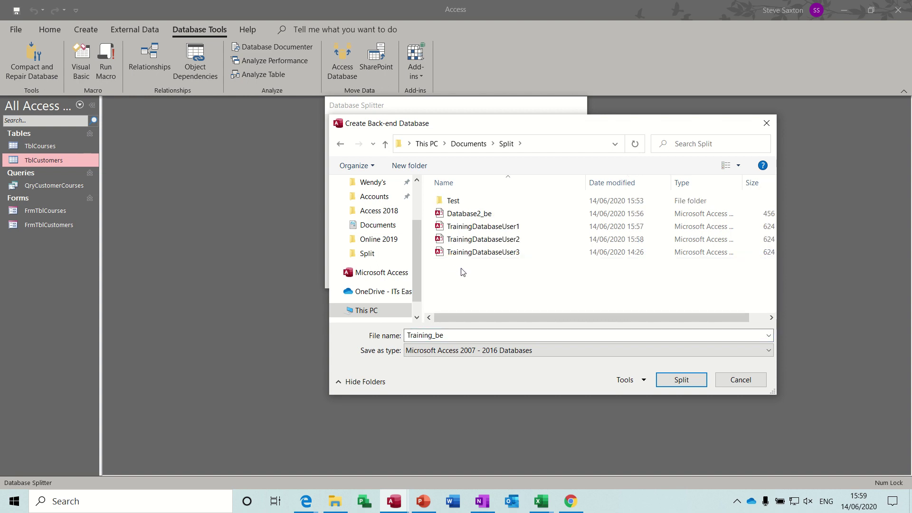
{"action": "double_click", "coordinate": [454, 203]}
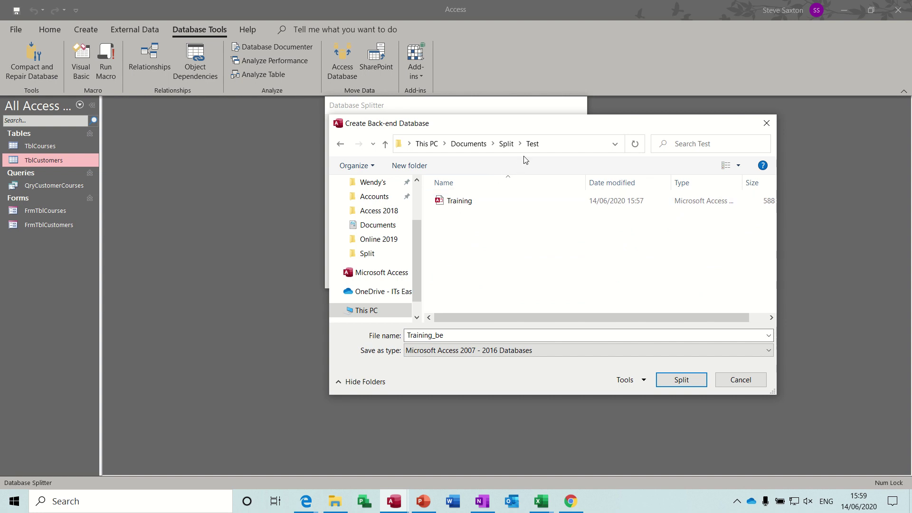
{"action": "left_click", "coordinate": [673, 380]}
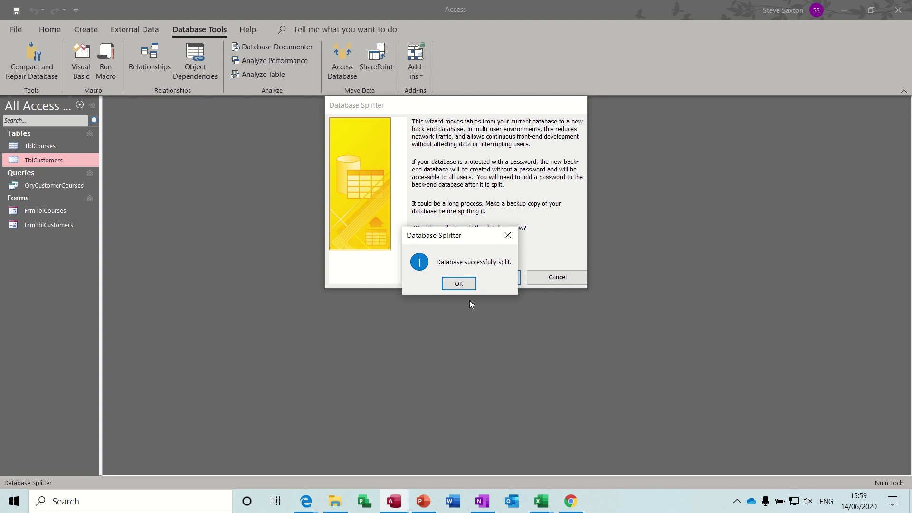
- Dismiss the split confirmation and select Training_be in the Test folder
{"action": "left_click", "coordinate": [458, 284]}
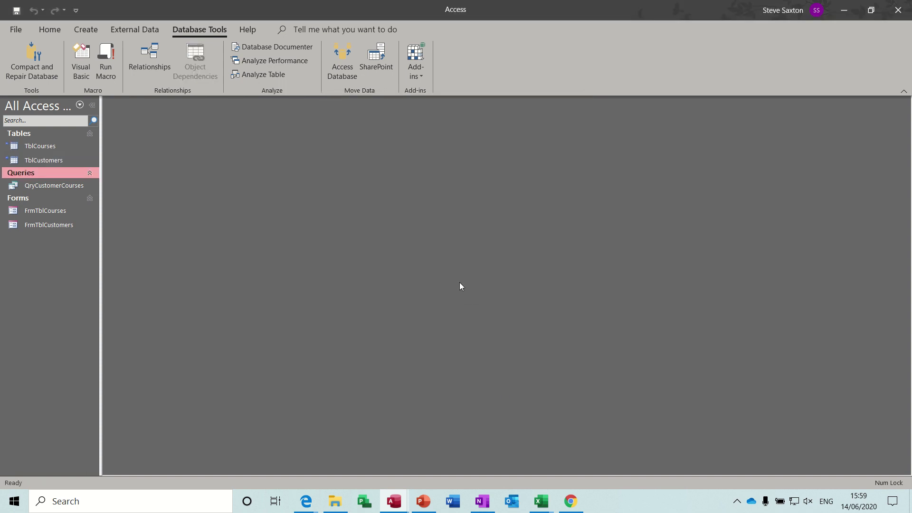
{"action": "key", "text": "alt+Tab"}
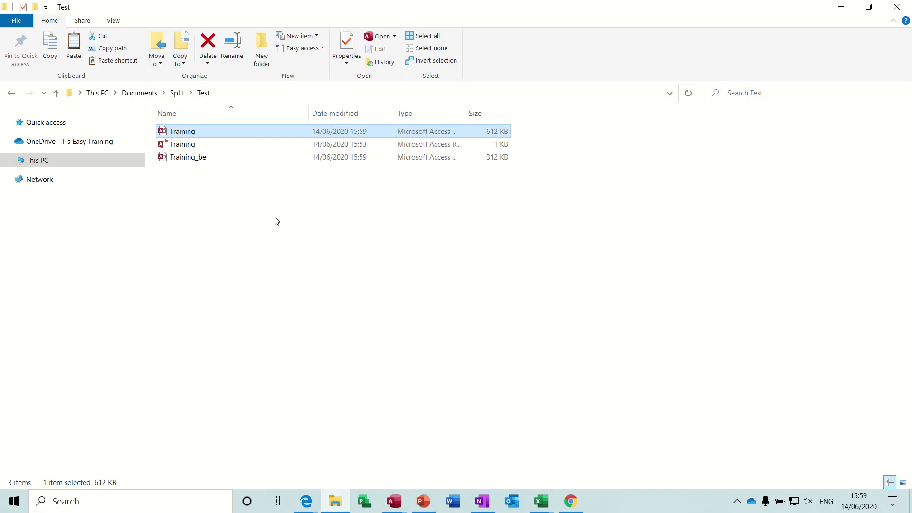
{"action": "left_click", "coordinate": [189, 160]}
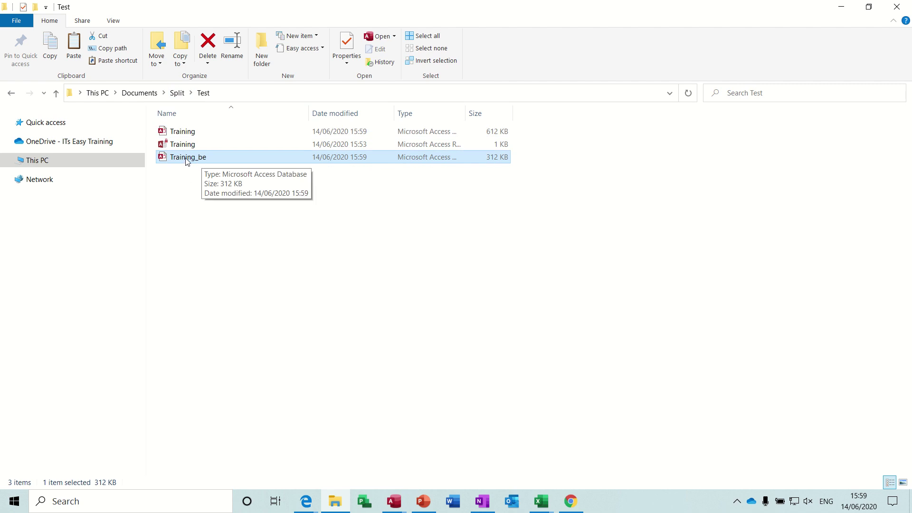
- Open Training_be with content enabled to check its two tables, then close it
{"action": "double_click", "coordinate": [186, 161]}
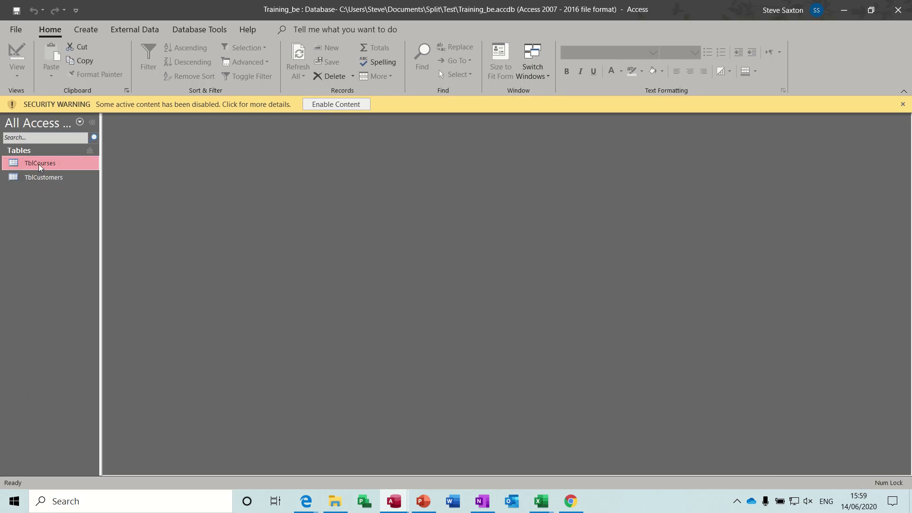
{"action": "left_click", "coordinate": [328, 105]}
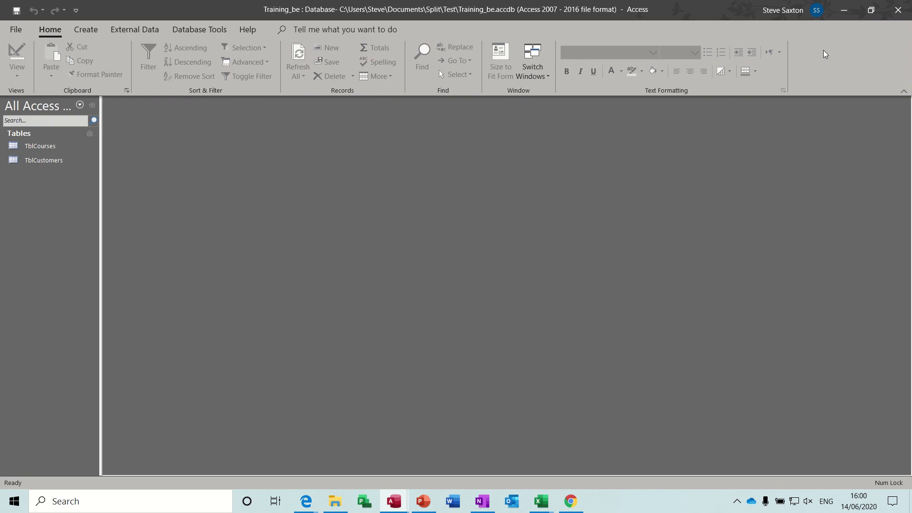
{"action": "left_click", "coordinate": [899, 11]}
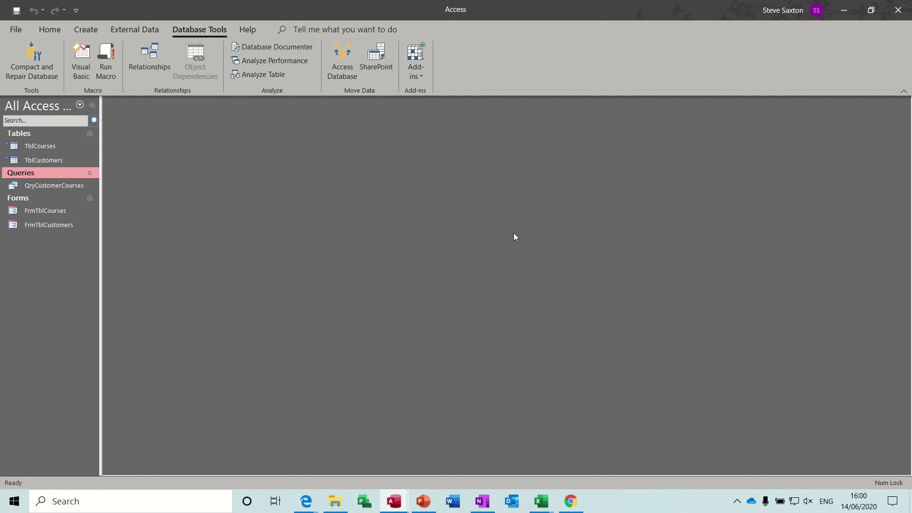
- Reopen the Training front-end database from the Test folder
{"action": "left_click", "coordinate": [336, 502]}
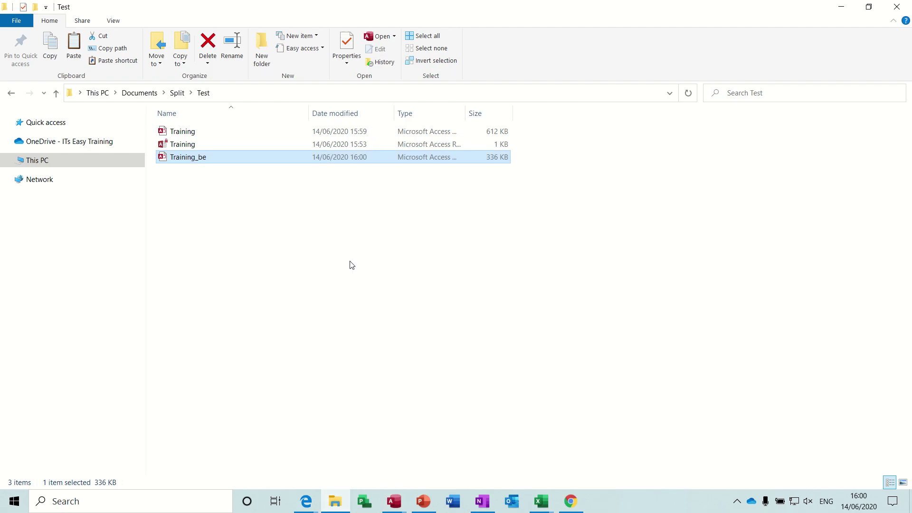
{"action": "left_click", "coordinate": [192, 133]}
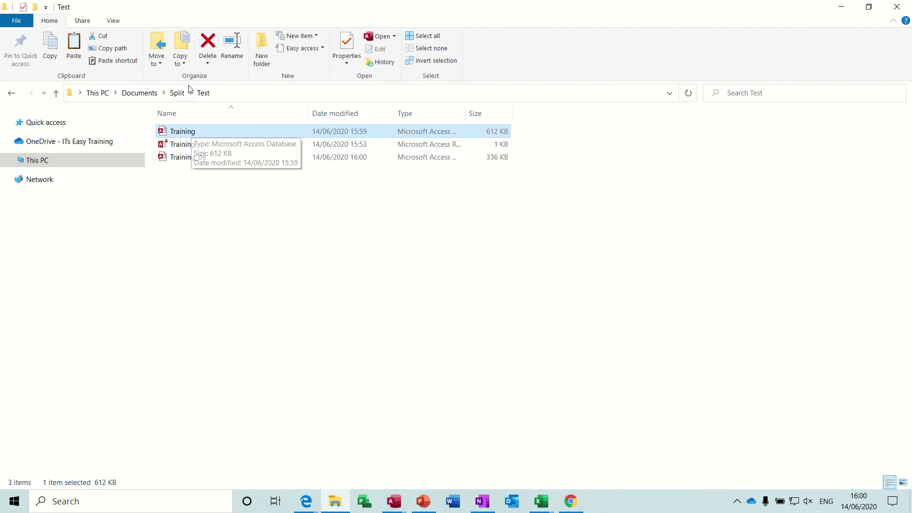
{"action": "double_click", "coordinate": [193, 135]}
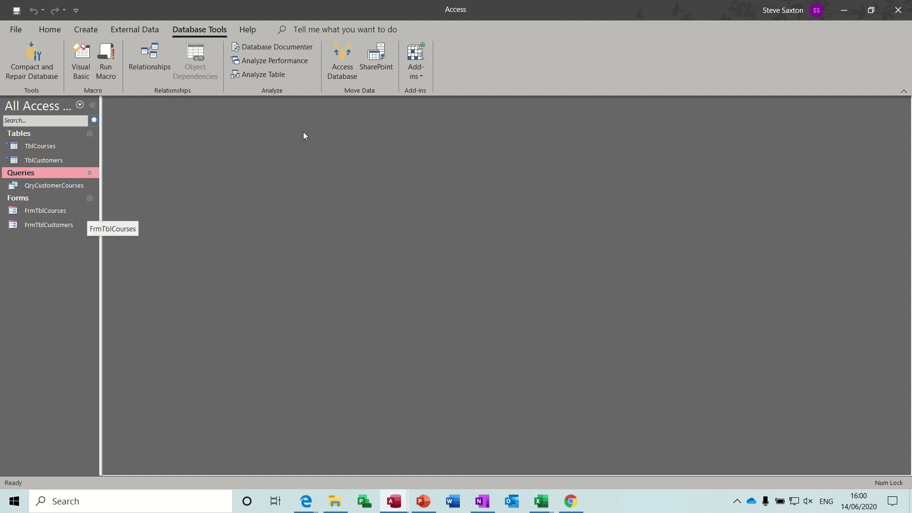
- Close Access and duplicate the Training database as Training_User 2
{"action": "left_click", "coordinate": [897, 10]}
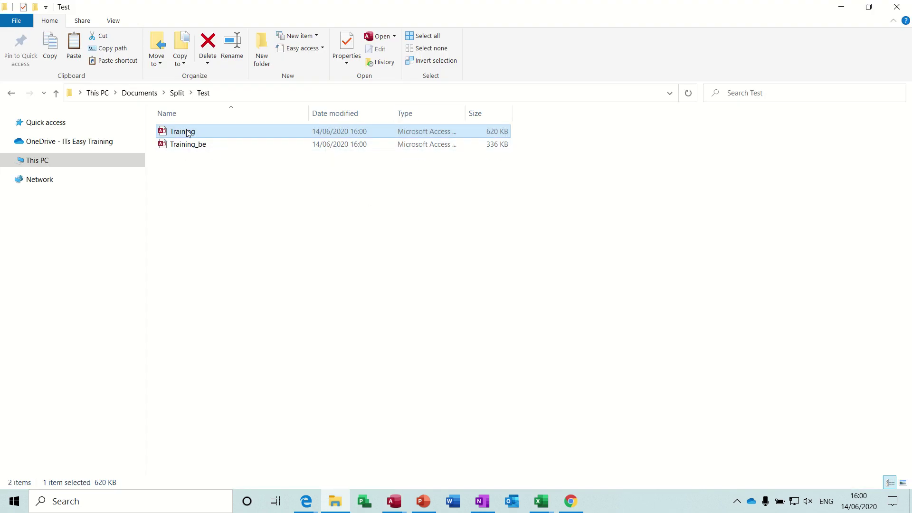
{"action": "right_click", "coordinate": [187, 133]}
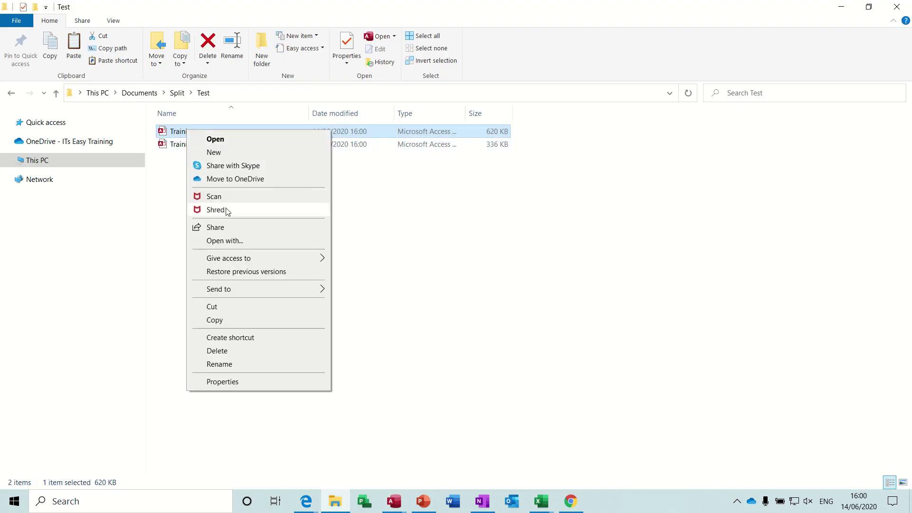
{"action": "left_click", "coordinate": [213, 319]}
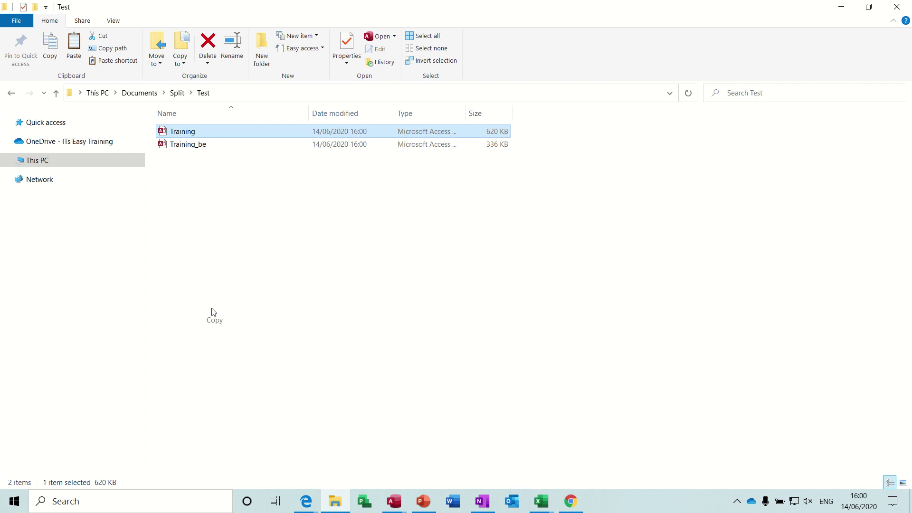
{"action": "key", "text": "ctrl+v"}
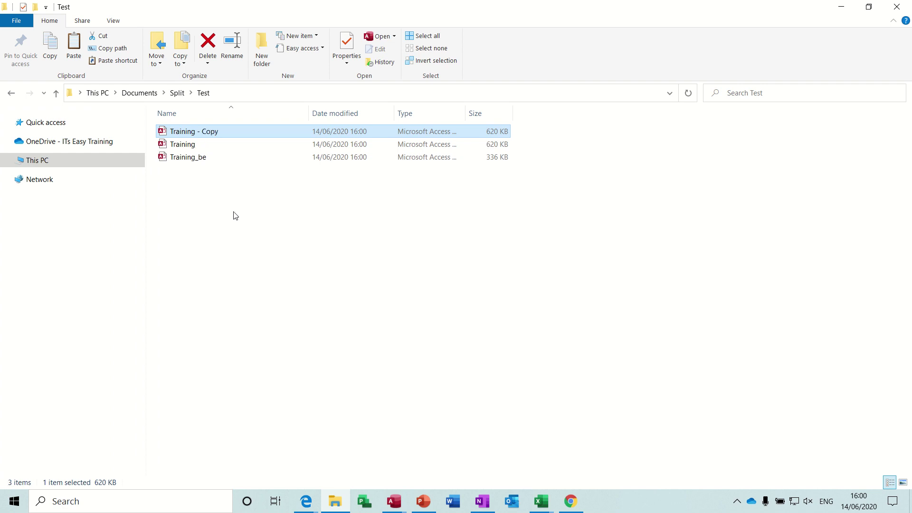
{"action": "left_click", "coordinate": [210, 133]}
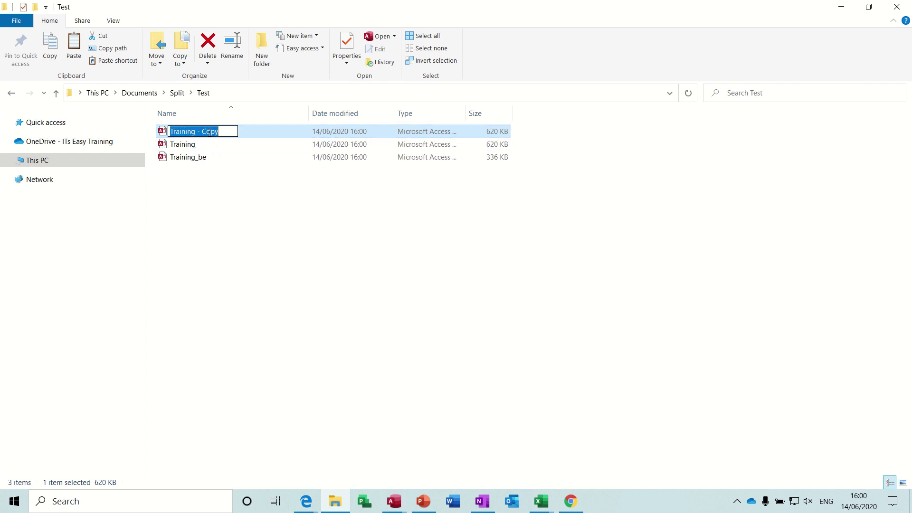
{"action": "left_click_drag", "start_coordinate": [197, 132], "coordinate": [225, 132]}
{"action": "type", "text": "_Us"}
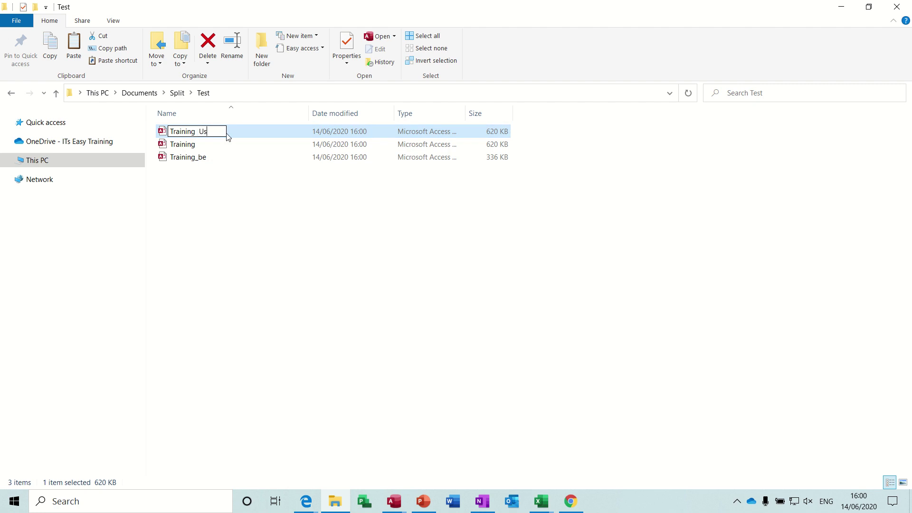
{"action": "type", "text": "er 2"}
{"action": "right_click", "coordinate": [200, 152]}
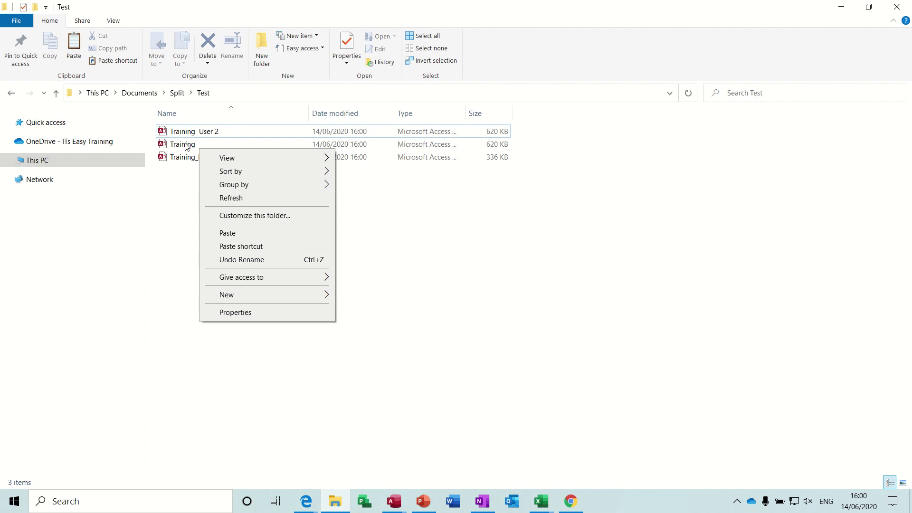
- Rename the original Training file to Training User 1
{"action": "left_click", "coordinate": [185, 146]}
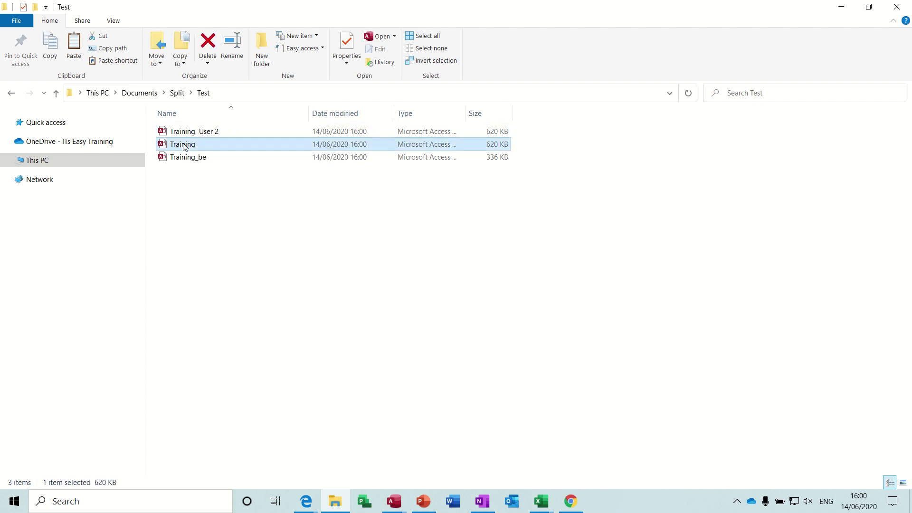
{"action": "left_click", "coordinate": [184, 147]}
{"action": "left_click", "coordinate": [204, 144]}
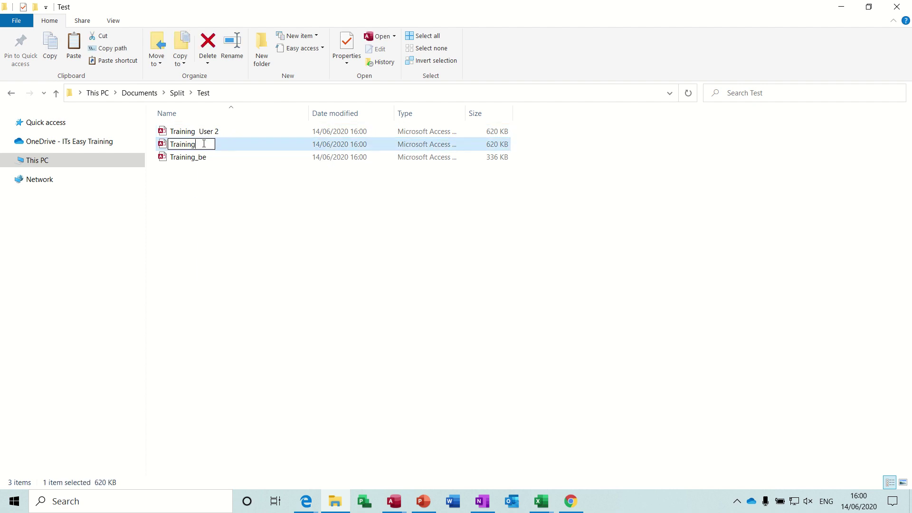
{"action": "type", "text": "User 1"}
- Open Training User 1, enable its content, and open FrmTblCustomers in Design View
{"action": "left_click", "coordinate": [187, 200]}
{"action": "double_click", "coordinate": [189, 145]}
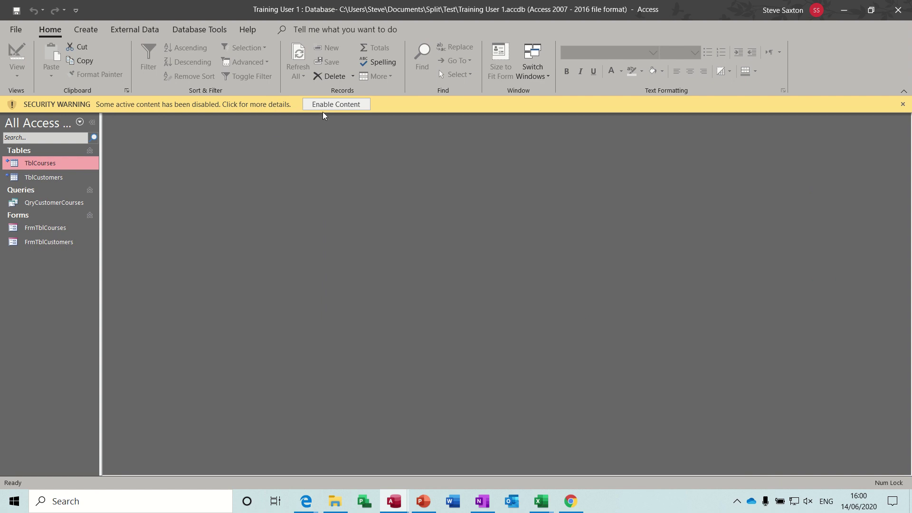
{"action": "left_click", "coordinate": [337, 105]}
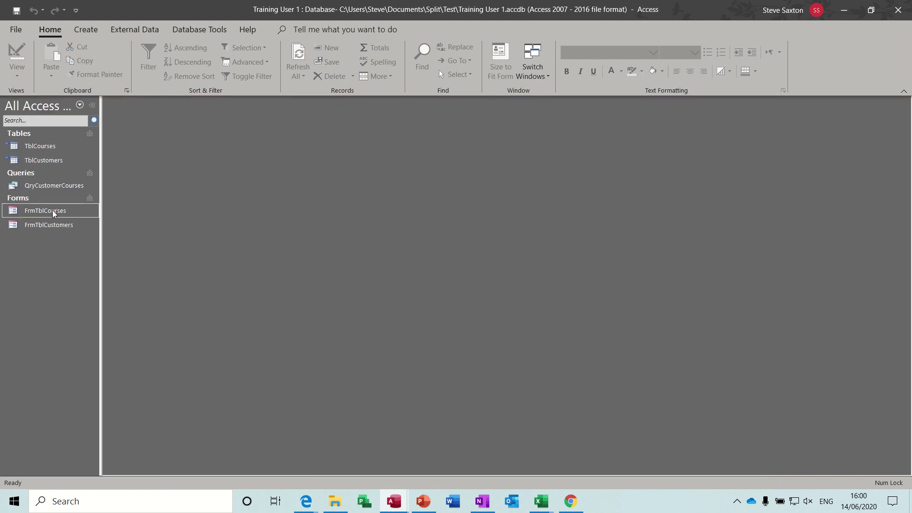
{"action": "double_click", "coordinate": [62, 225]}
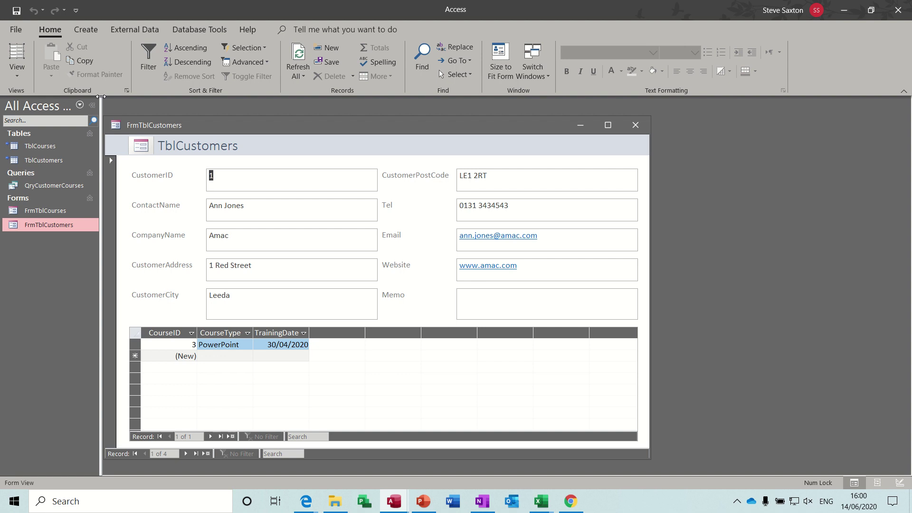
{"action": "left_click", "coordinate": [17, 71]}
{"action": "left_click", "coordinate": [52, 152]}
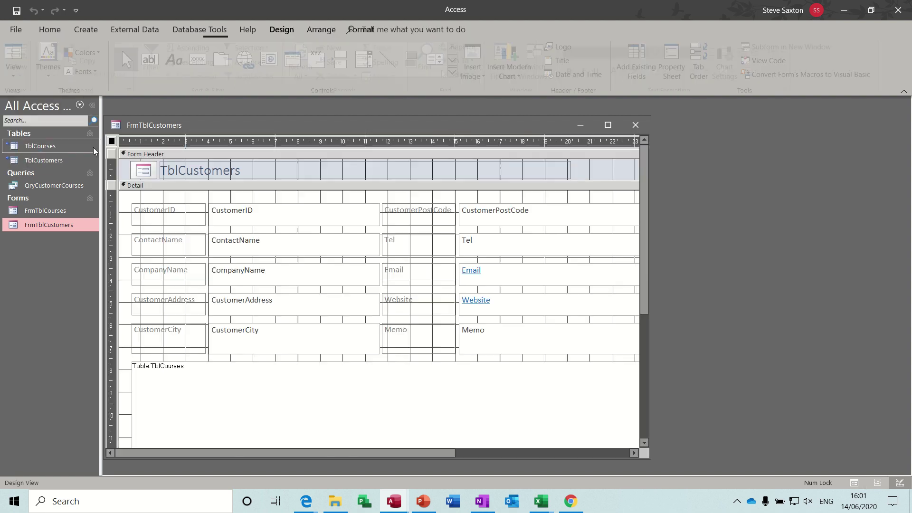
- Set the Detail section background colour to blue
{"action": "left_click", "coordinate": [208, 197]}
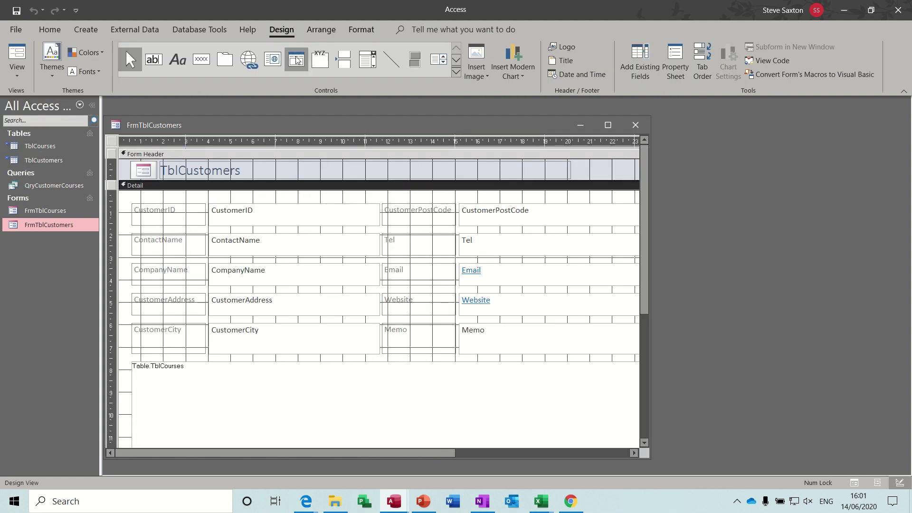
{"action": "scroll", "coordinate": [312, 46], "scroll_direction": "down", "scroll_amount": 2}
{"action": "left_click", "coordinate": [176, 75]}
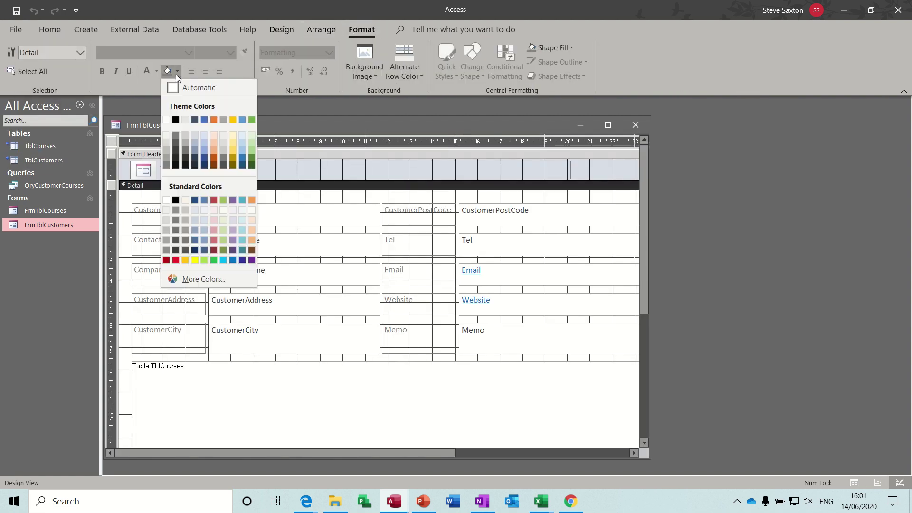
{"action": "left_click", "coordinate": [203, 120]}
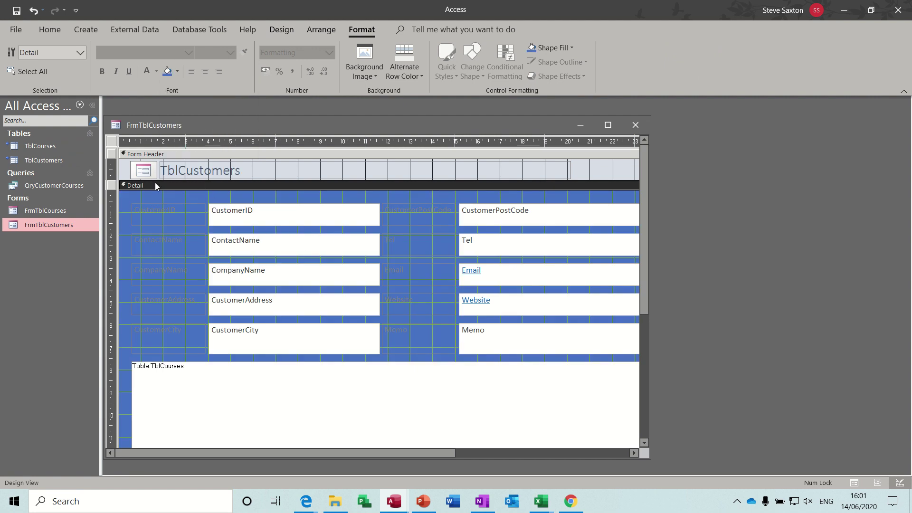
- Make all form controls bold with black font, then save and close the form
{"action": "key", "text": "ctrl+a"}
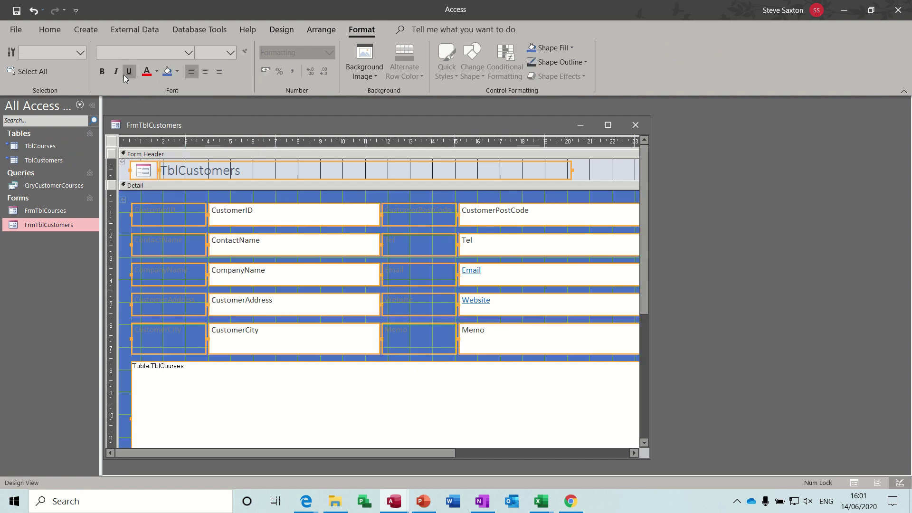
{"action": "left_click", "coordinate": [102, 72]}
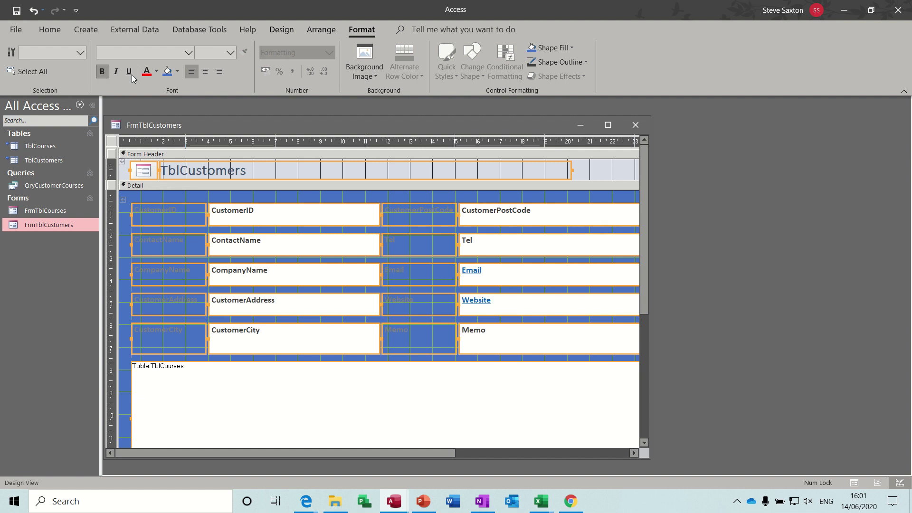
{"action": "left_click", "coordinate": [157, 73]}
{"action": "left_click", "coordinate": [164, 122]}
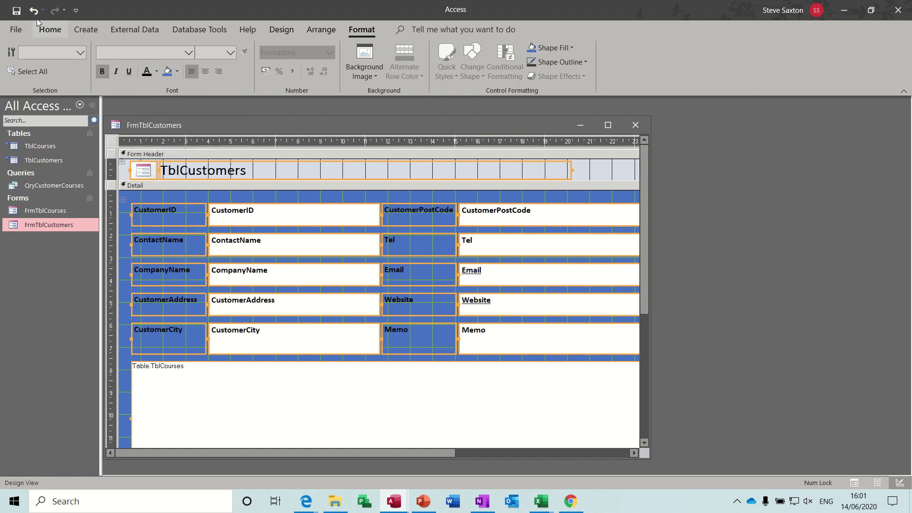
{"action": "left_click", "coordinate": [17, 10]}
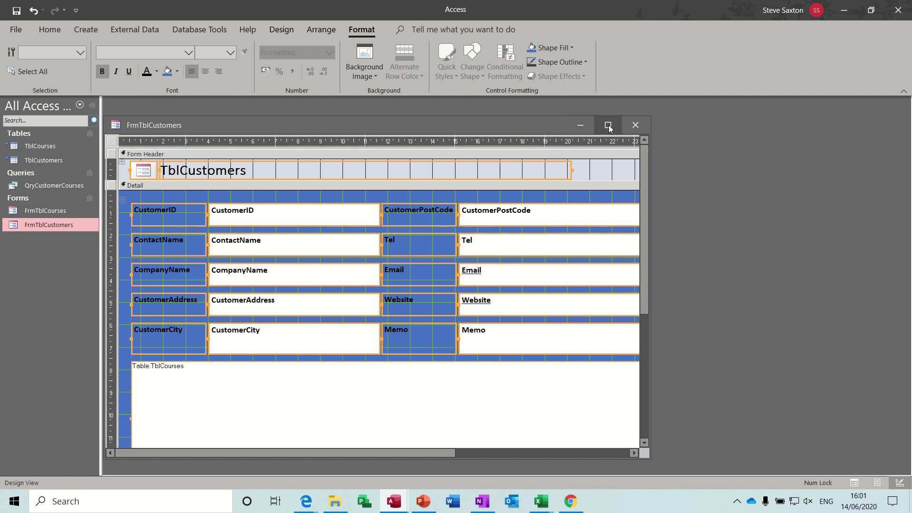
{"action": "left_click", "coordinate": [635, 125]}
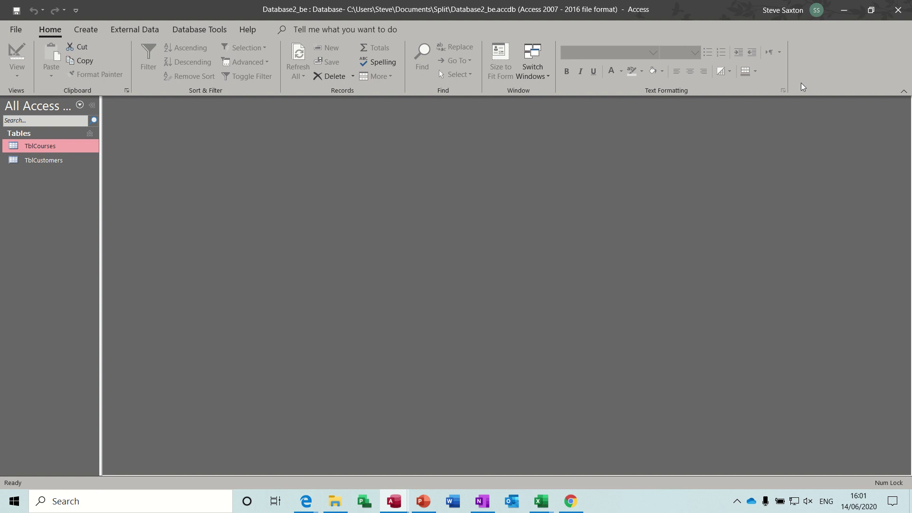
- Close Database2_be, open Training User 2 with content enabled, and open FrmTblCustomers in Design View
{"action": "left_click", "coordinate": [898, 10]}
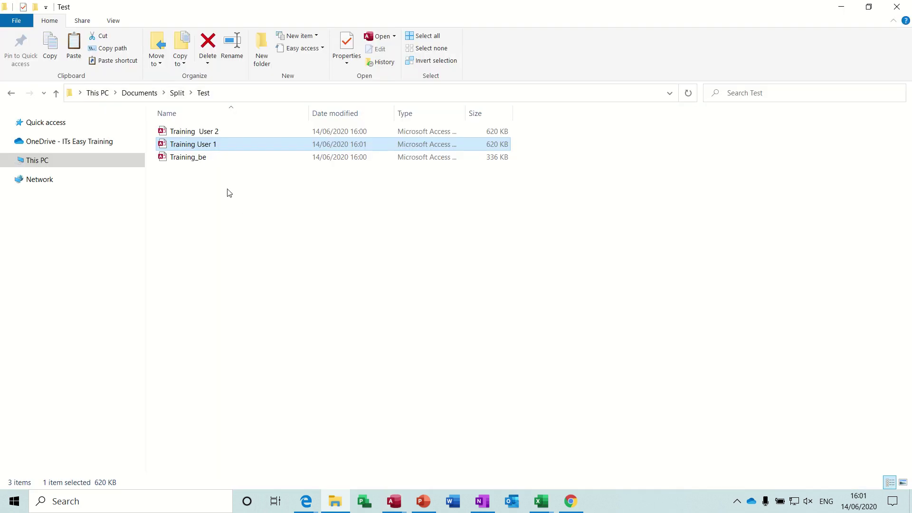
{"action": "double_click", "coordinate": [219, 142]}
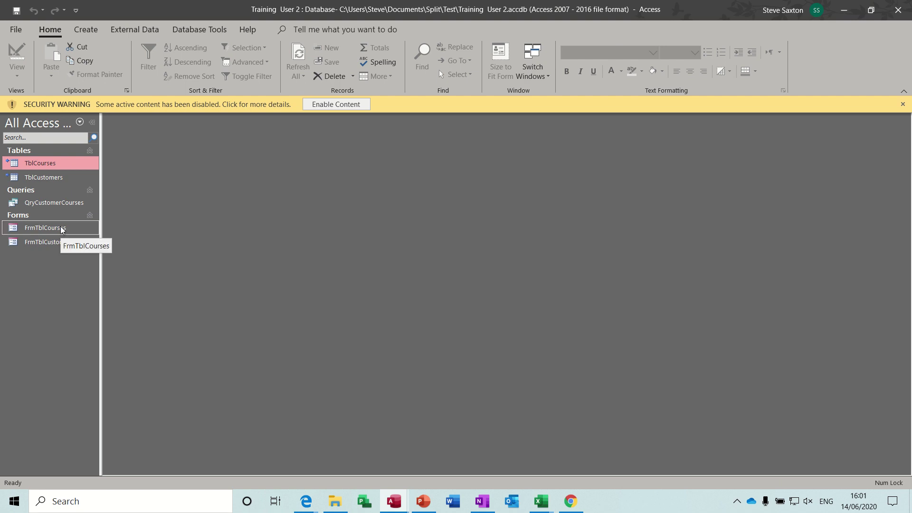
{"action": "left_click", "coordinate": [62, 243]}
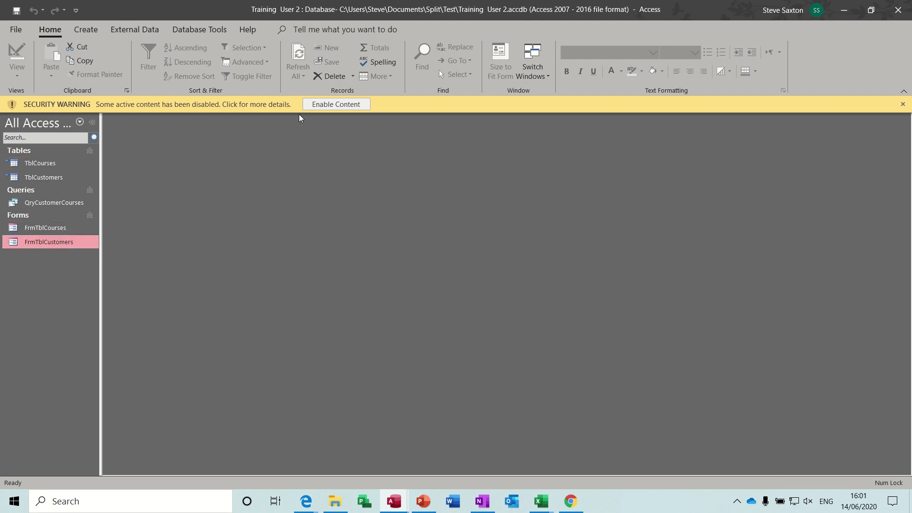
{"action": "left_click", "coordinate": [312, 104]}
{"action": "double_click", "coordinate": [67, 223]}
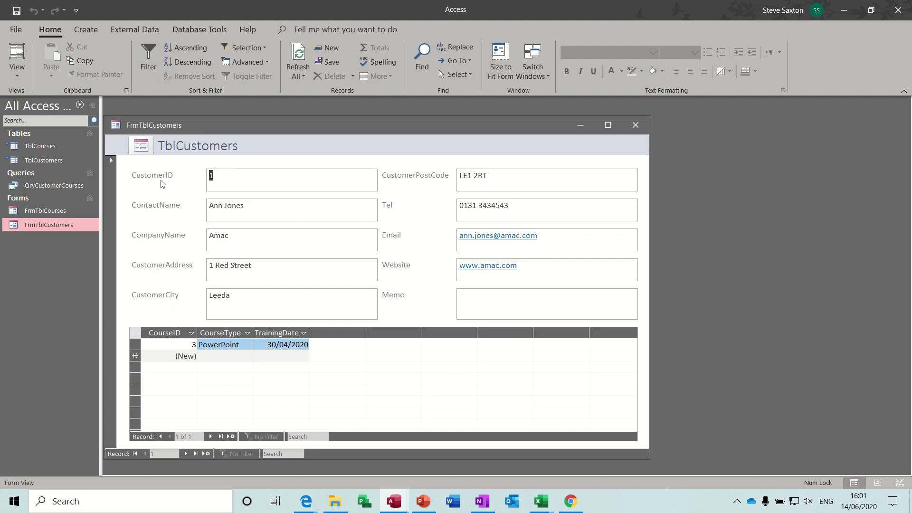
{"action": "left_click", "coordinate": [17, 76]}
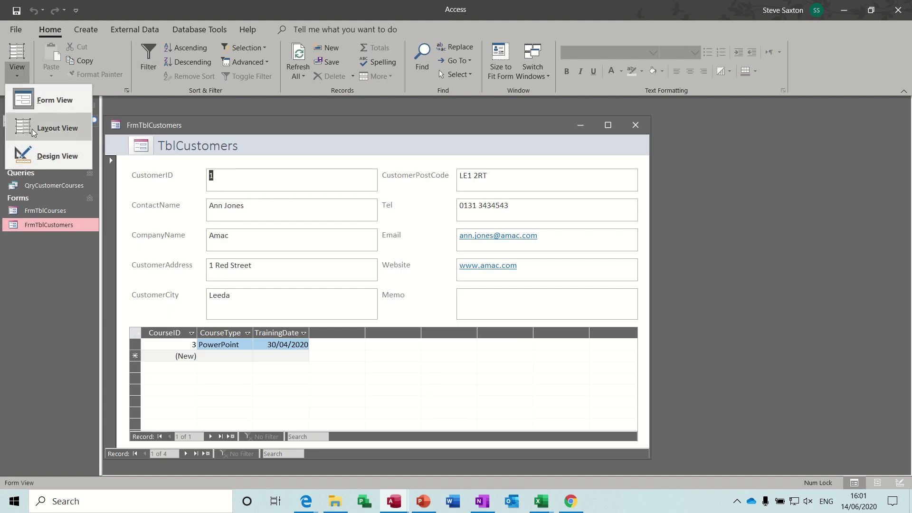
{"action": "left_click", "coordinate": [57, 156]}
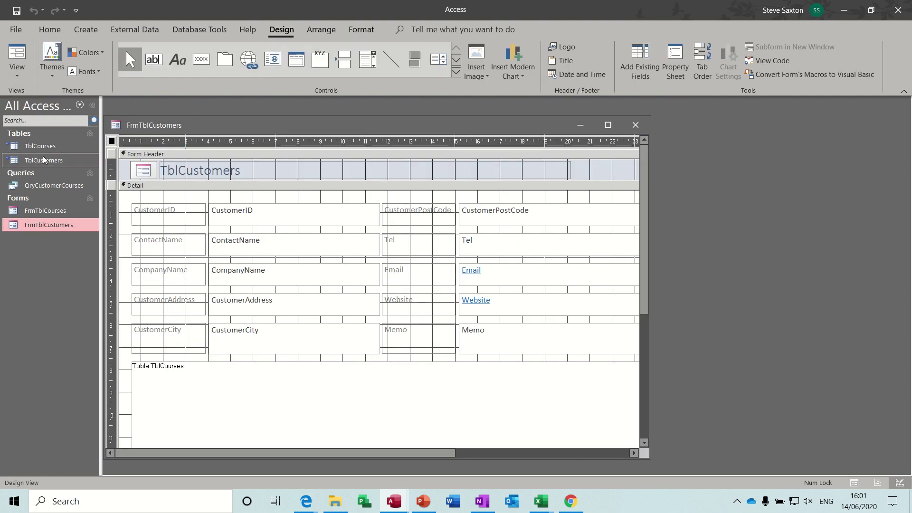
- Give the Detail section an orange background and make all label text black
{"action": "left_click", "coordinate": [187, 199]}
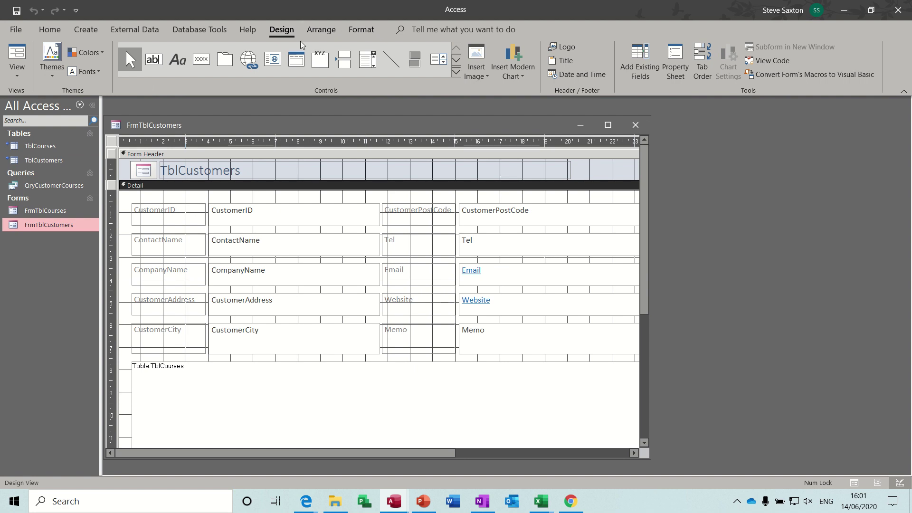
{"action": "left_click", "coordinate": [361, 29]}
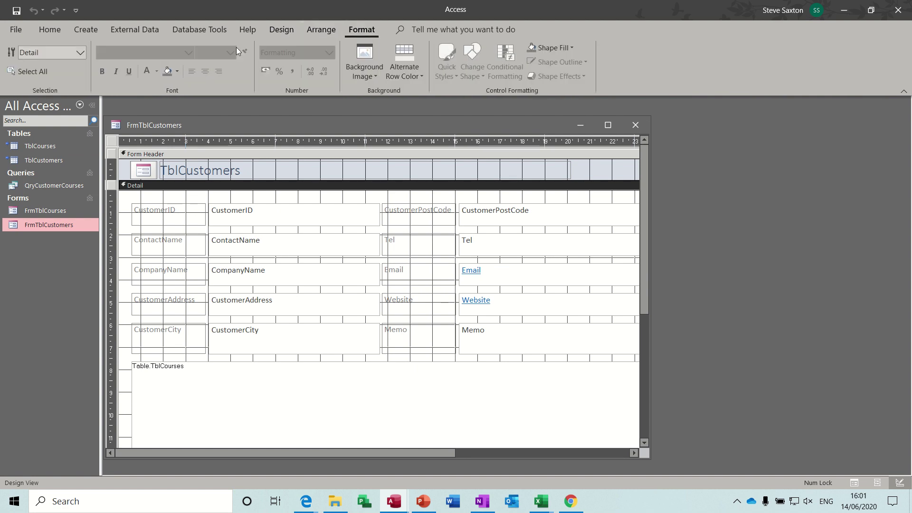
{"action": "left_click", "coordinate": [177, 71]}
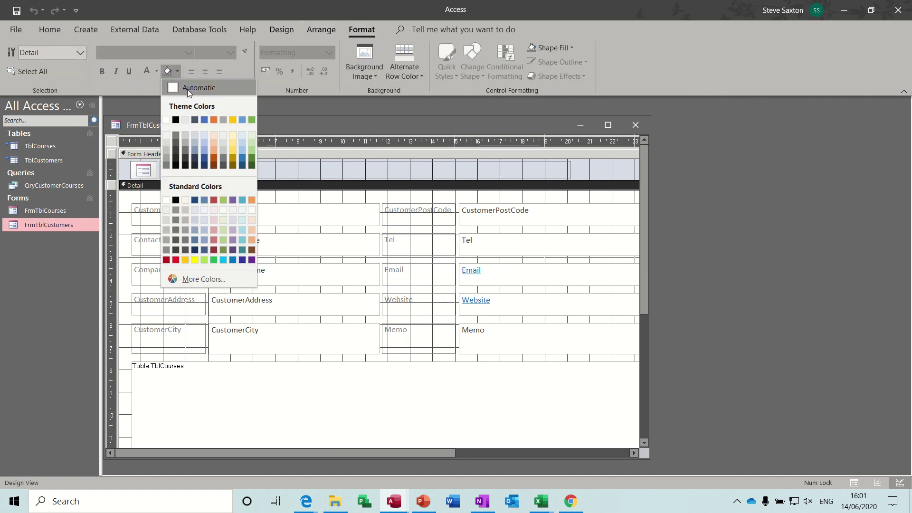
{"action": "left_click", "coordinate": [215, 121]}
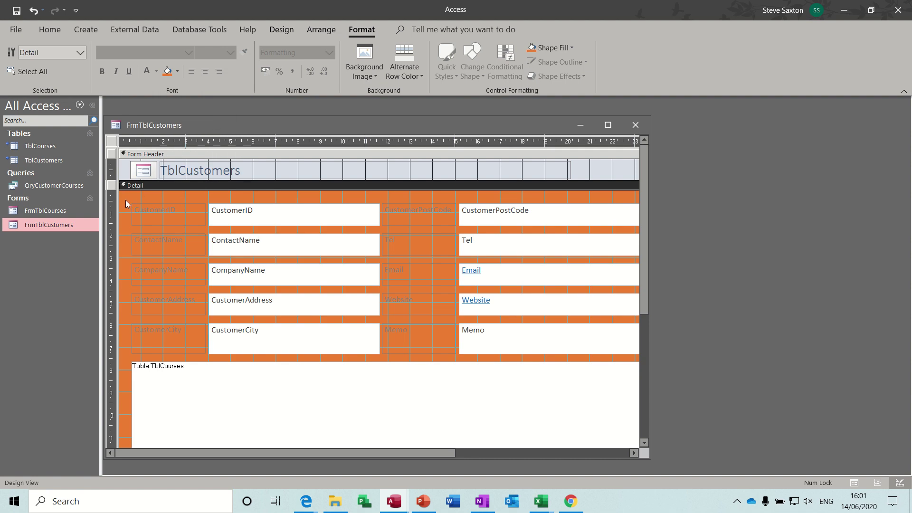
{"action": "key", "text": "ctrl+a"}
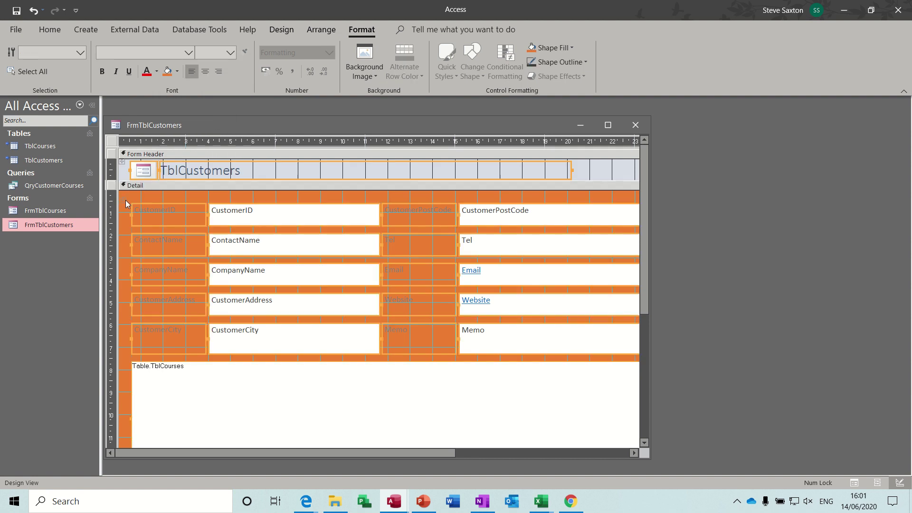
{"action": "left_click", "coordinate": [156, 72]}
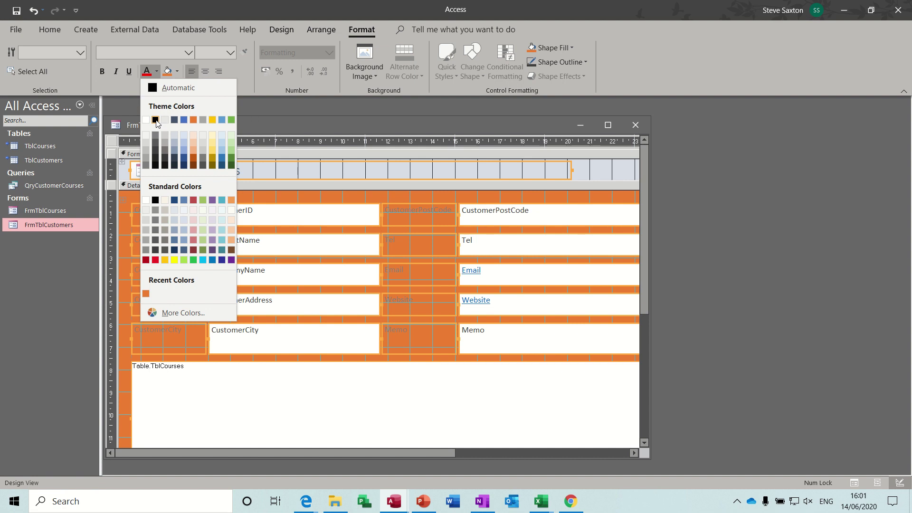
{"action": "left_click", "coordinate": [155, 119]}
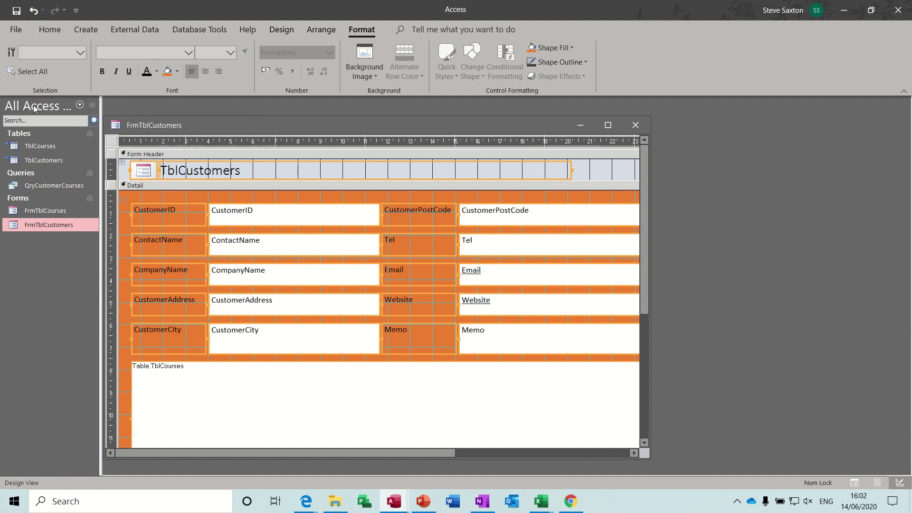
- Close the form and open Training User 1's FrmTblCustomers to confirm it is still blue
{"action": "left_click", "coordinate": [635, 125]}
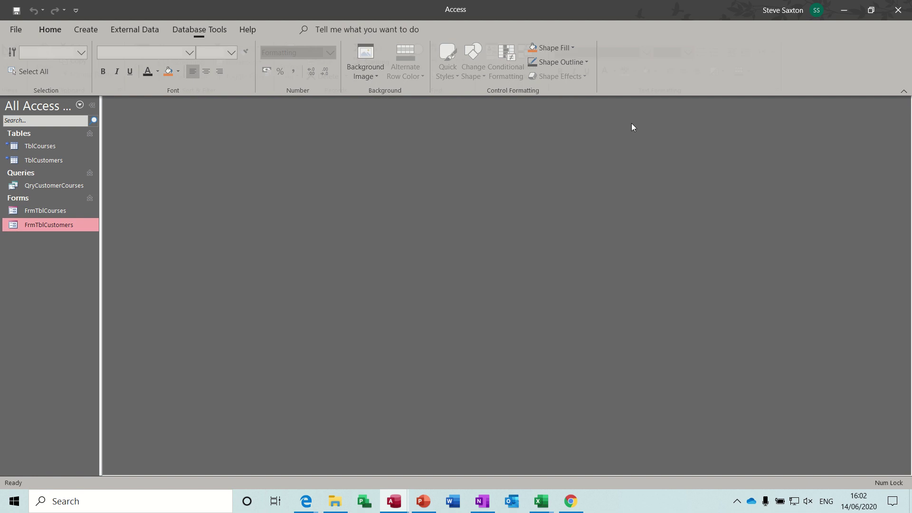
{"action": "left_click", "coordinate": [335, 502]}
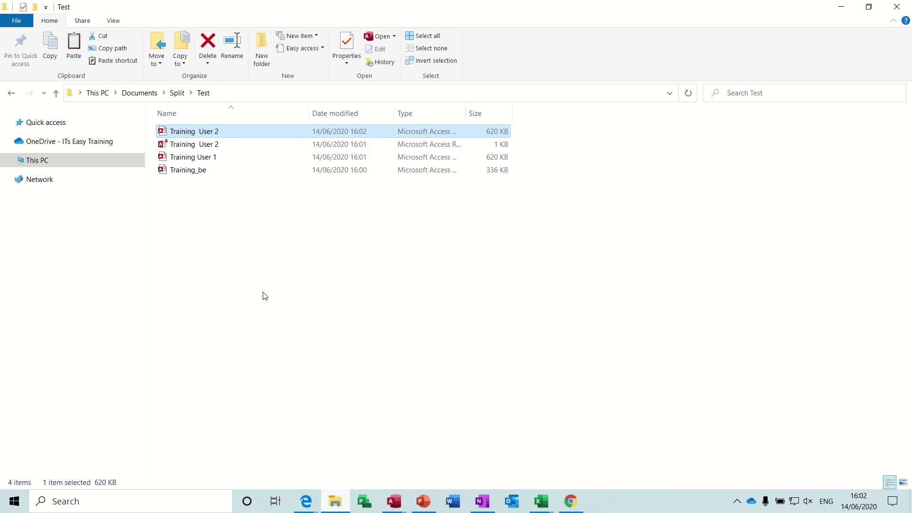
{"action": "double_click", "coordinate": [207, 158]}
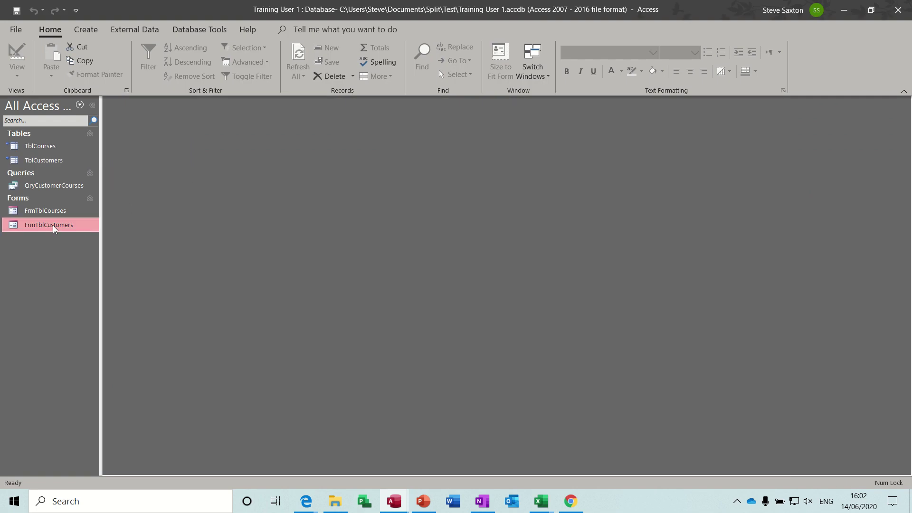
{"action": "double_click", "coordinate": [53, 227]}
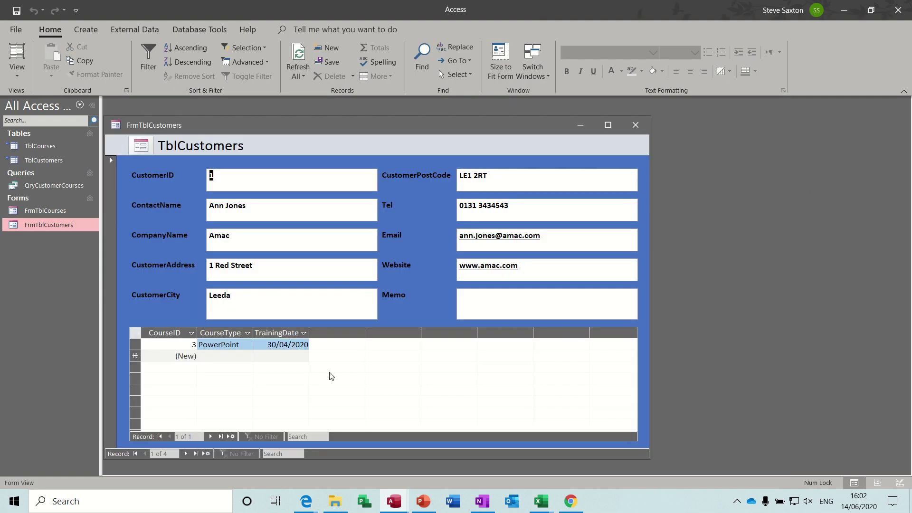
- Close Training User 1 and reopen Training User 2's FrmTblCustomers to see the orange scheme
{"action": "left_click", "coordinate": [899, 10]}
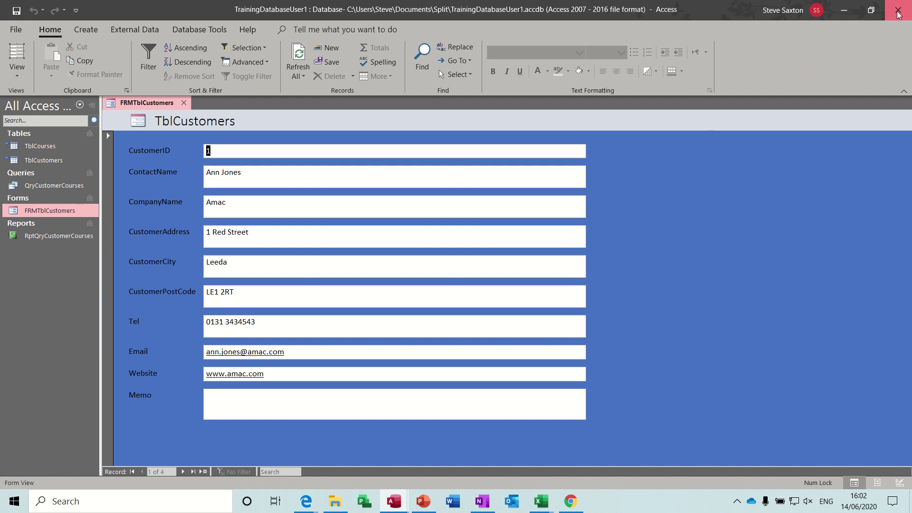
{"action": "left_click", "coordinate": [898, 8]}
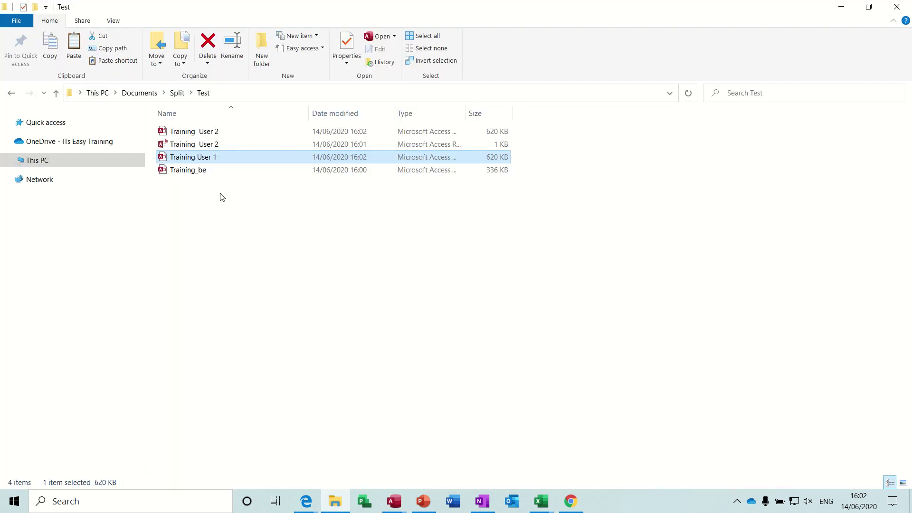
{"action": "double_click", "coordinate": [201, 132]}
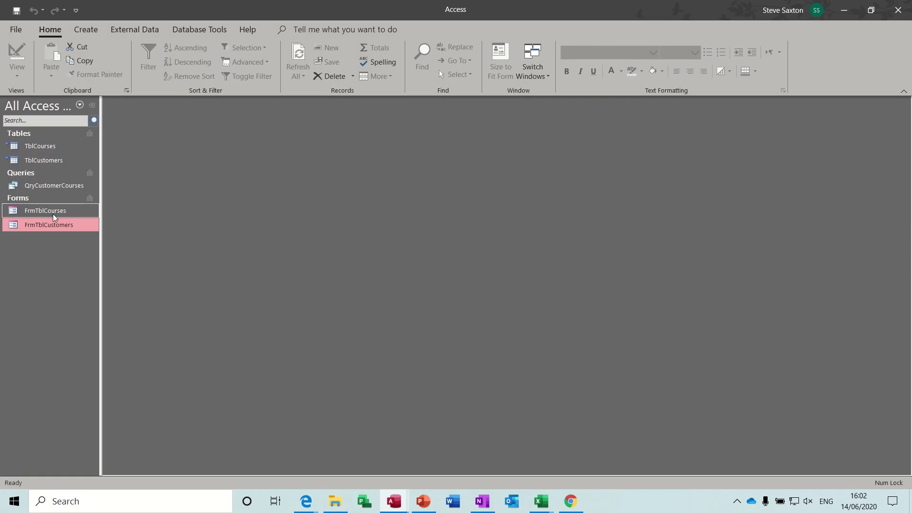
{"action": "double_click", "coordinate": [49, 225]}
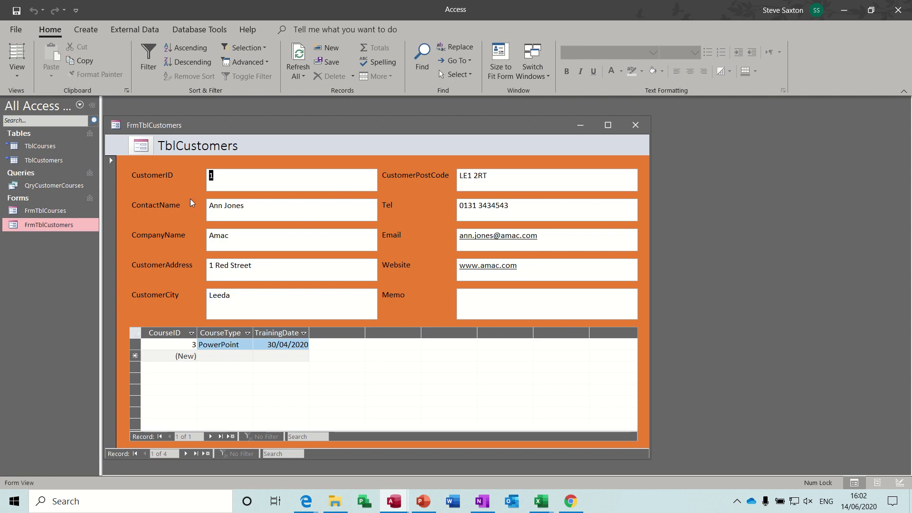
- In Design View, set the form's Allow Edits data property to No
{"action": "left_click", "coordinate": [19, 72]}
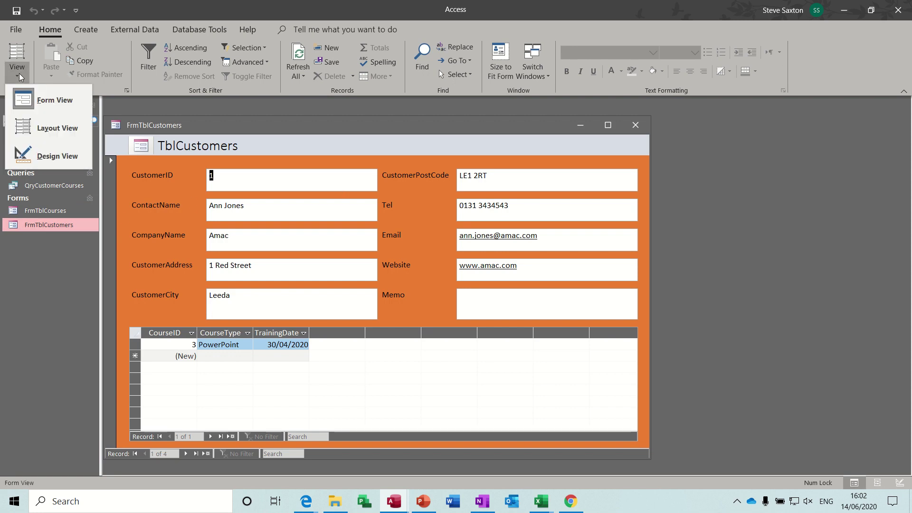
{"action": "left_click", "coordinate": [44, 157]}
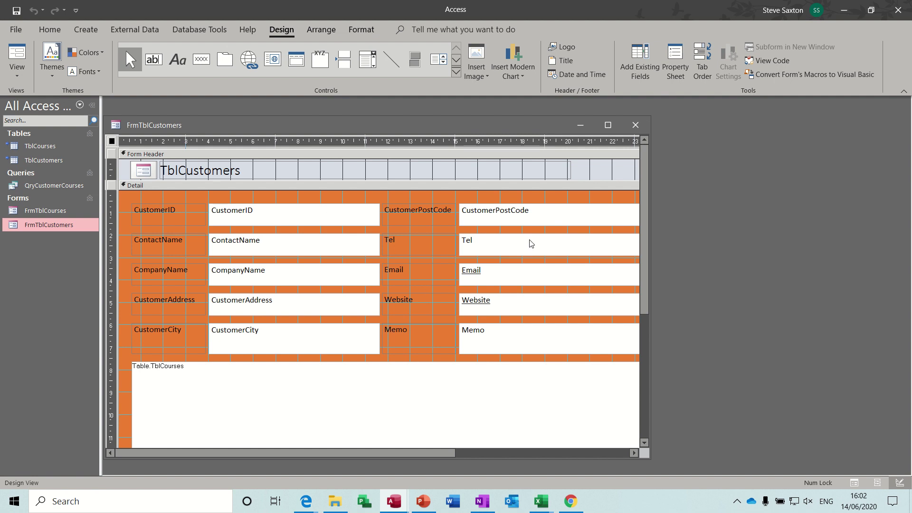
{"action": "left_click", "coordinate": [675, 62]}
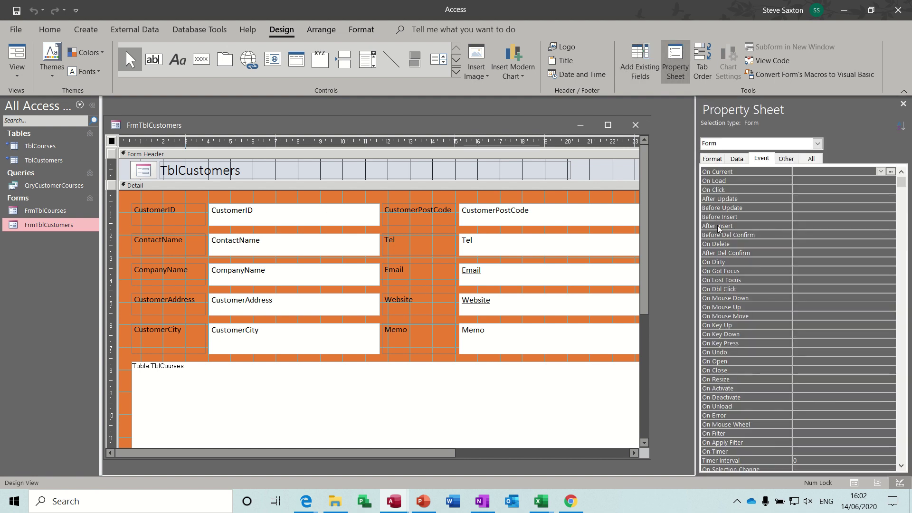
{"action": "left_click", "coordinate": [738, 159]}
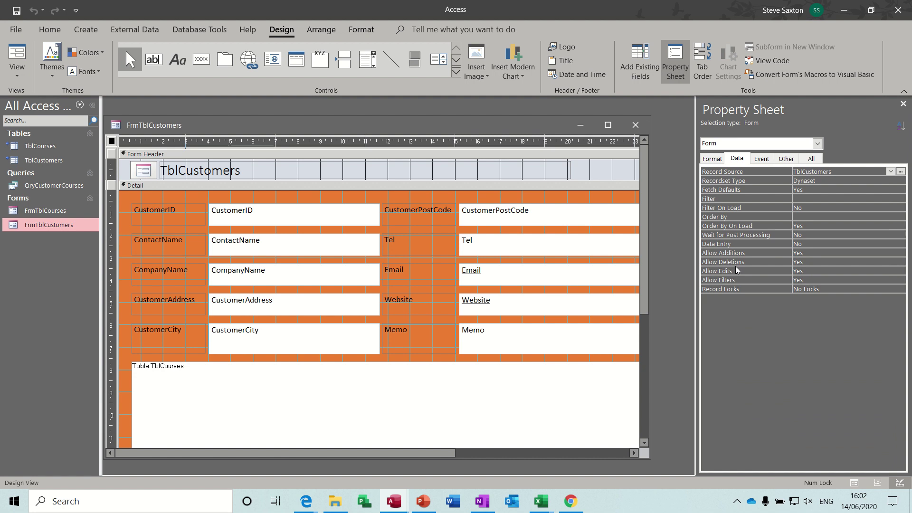
{"action": "left_click", "coordinate": [821, 271]}
{"action": "left_click", "coordinate": [901, 272]}
{"action": "left_click", "coordinate": [884, 288]}
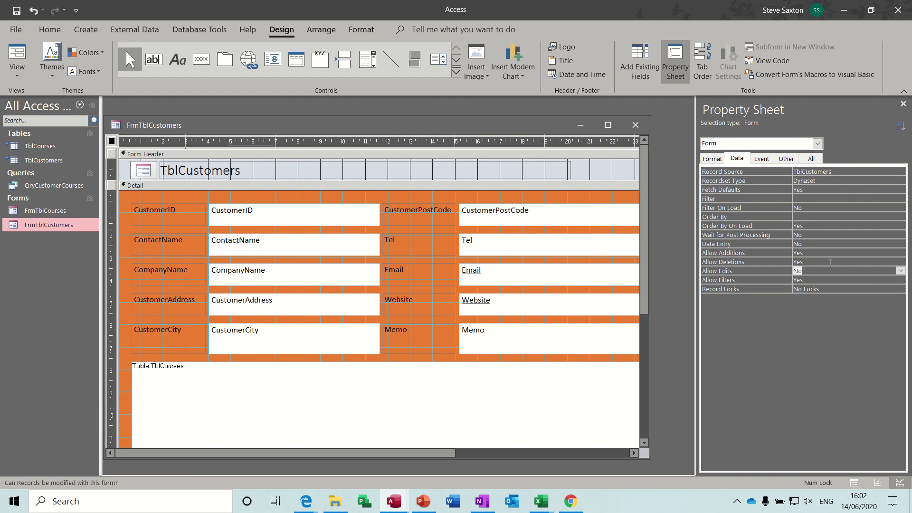
- Close the form's design, answering the save-changes prompt
{"action": "left_click", "coordinate": [829, 252]}
{"action": "left_click", "coordinate": [828, 244]}
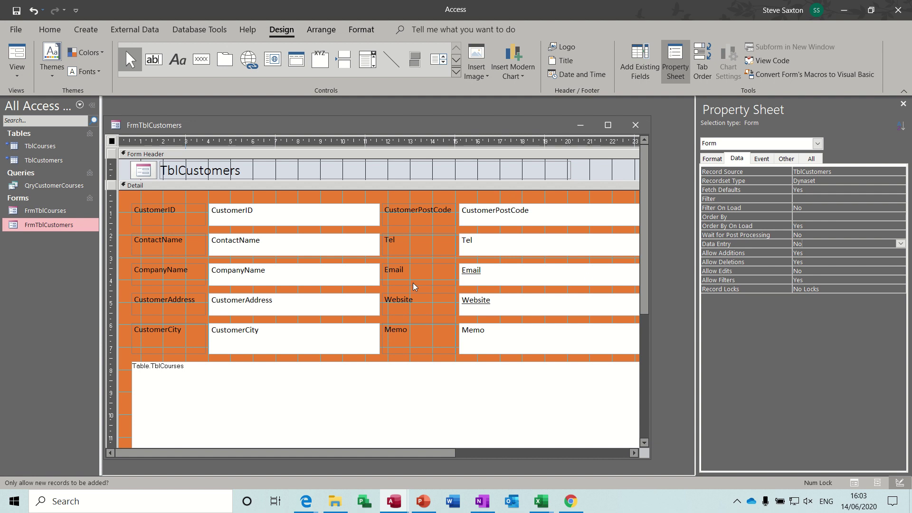
{"action": "left_click", "coordinate": [635, 126]}
{"action": "left_click", "coordinate": [460, 283]}
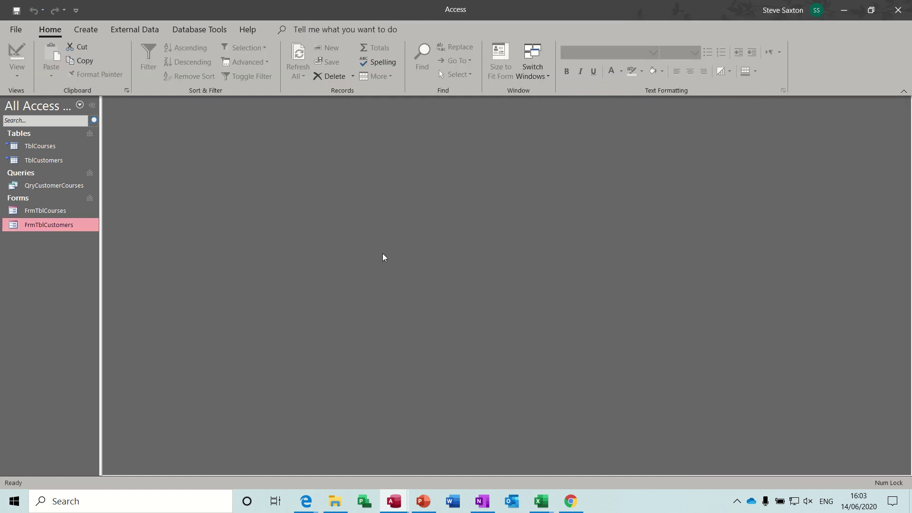